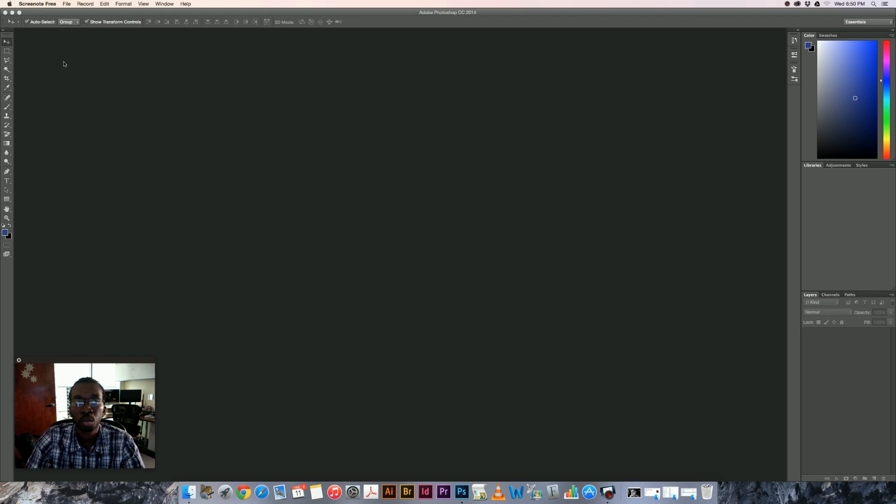
pyautogui.click(115, 99)
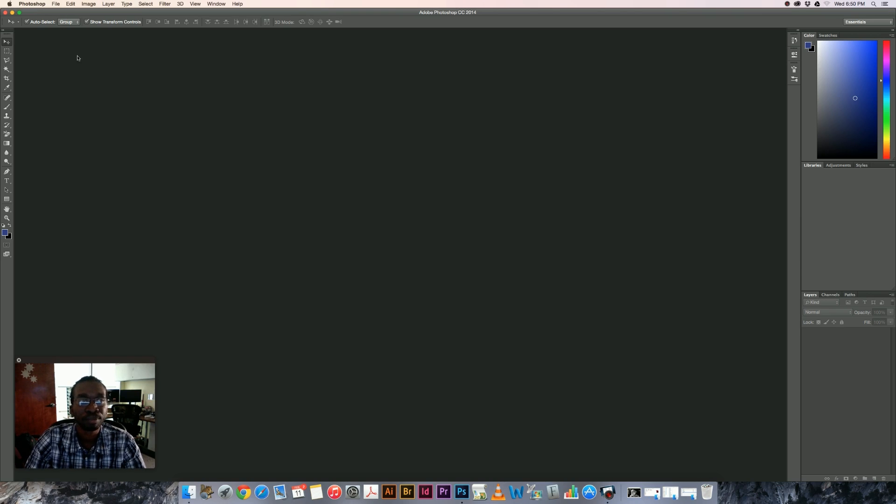
pyautogui.click(55, 4)
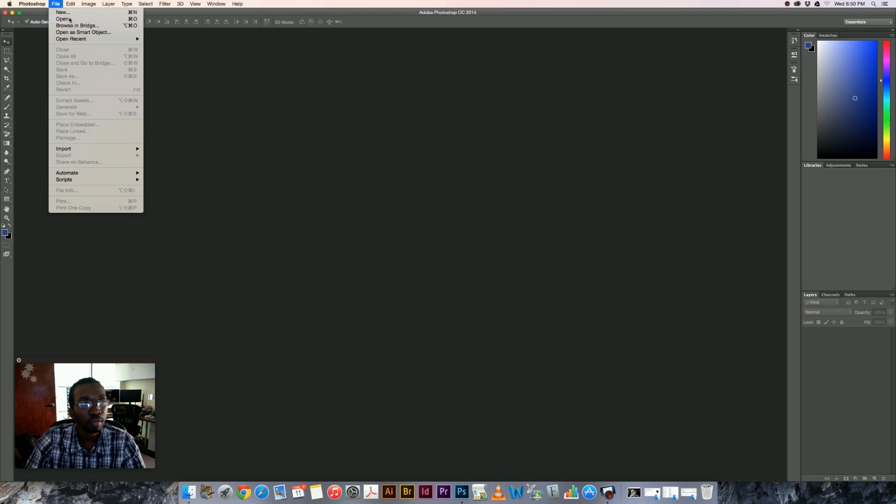
pyautogui.click(70, 20)
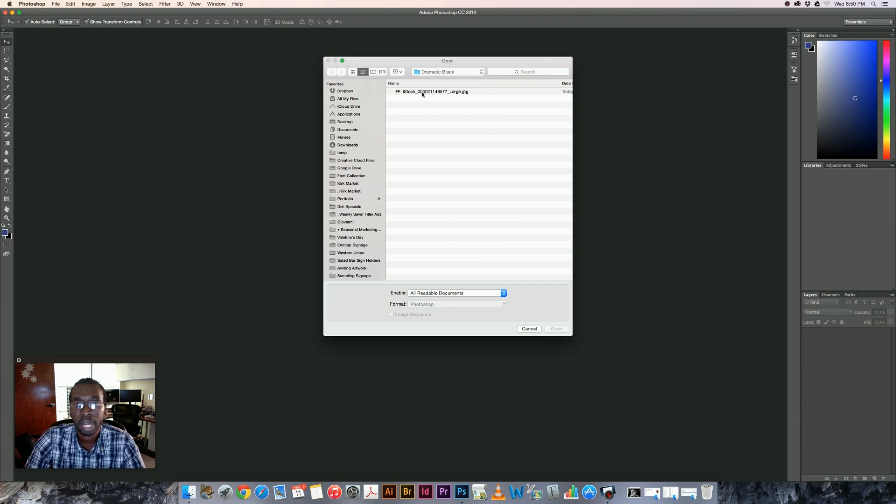
pyautogui.doubleClick(422, 92)
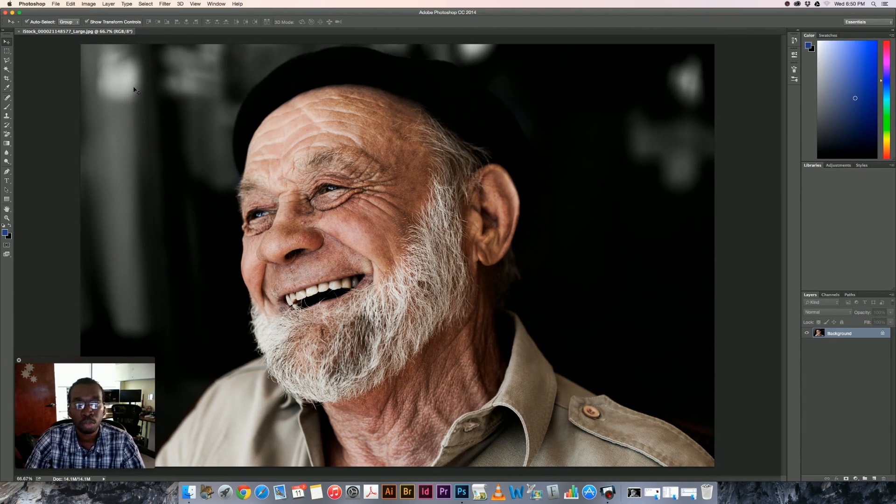
# Step: Convert the portrait's image mode from RGB Color to Grayscale
pyautogui.click(93, 4)
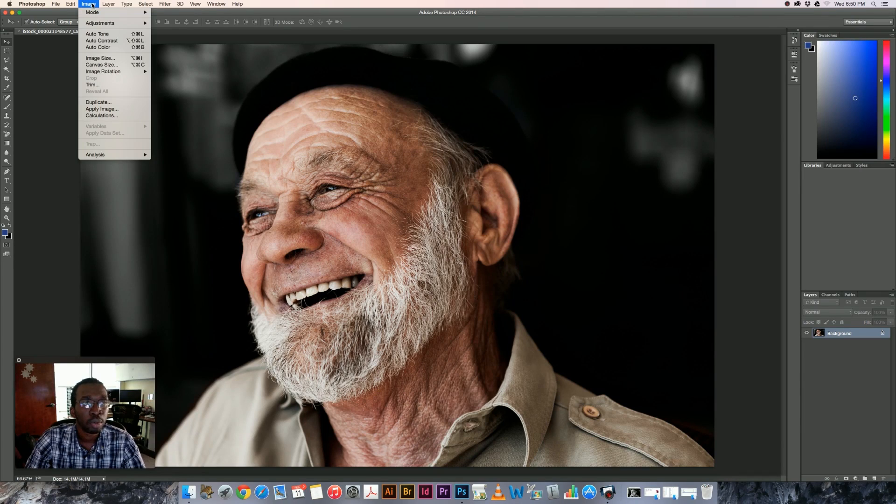
pyautogui.moveTo(95, 13)
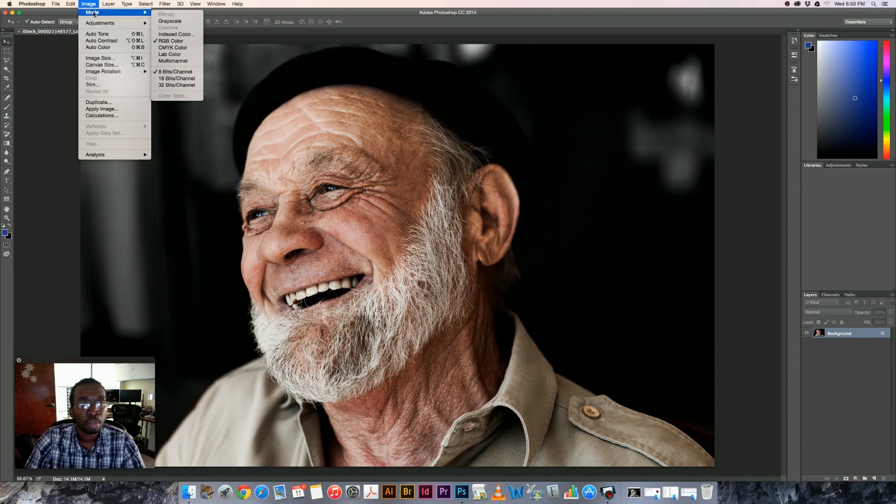
pyautogui.click(176, 23)
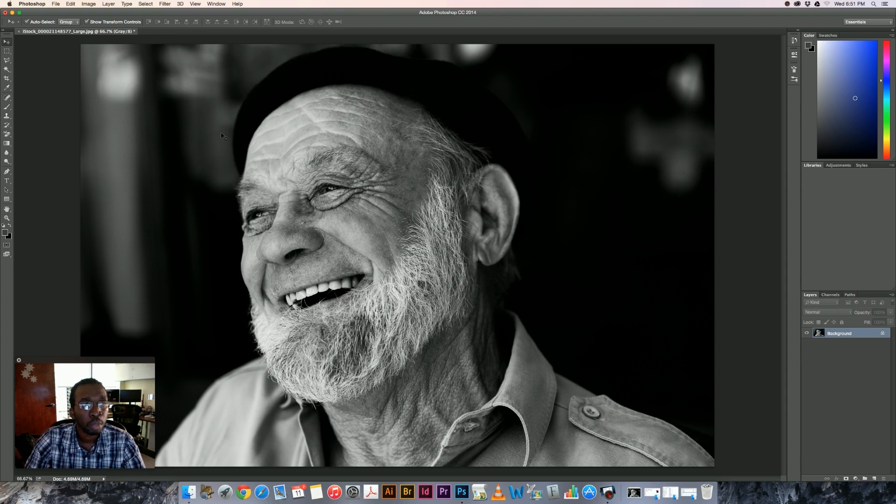
# Step: Save the grayscale image as a JPEG copy at quality 10, replacing "copy" in the file name with a grayscale suffix
pyautogui.click(56, 4)
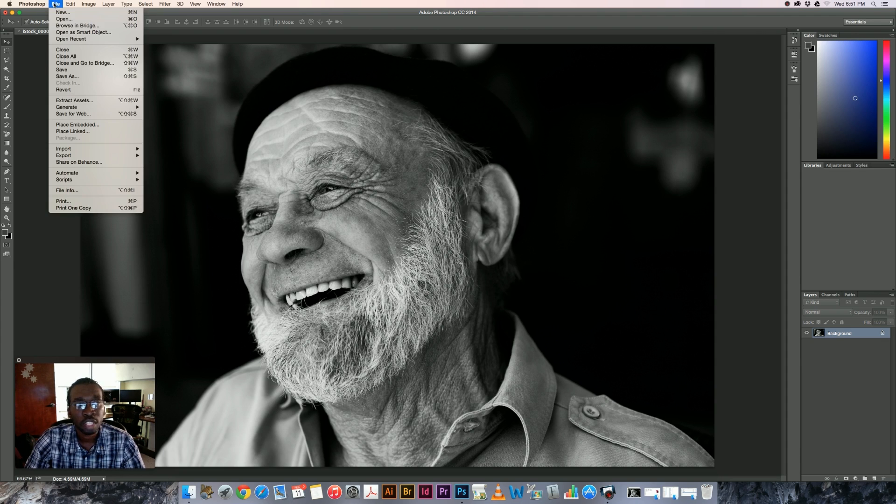
pyautogui.click(77, 77)
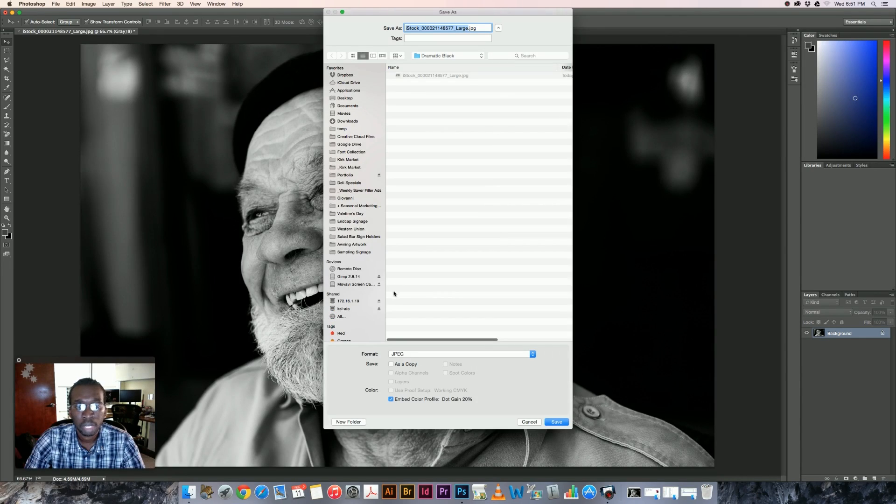
pyautogui.click(391, 364)
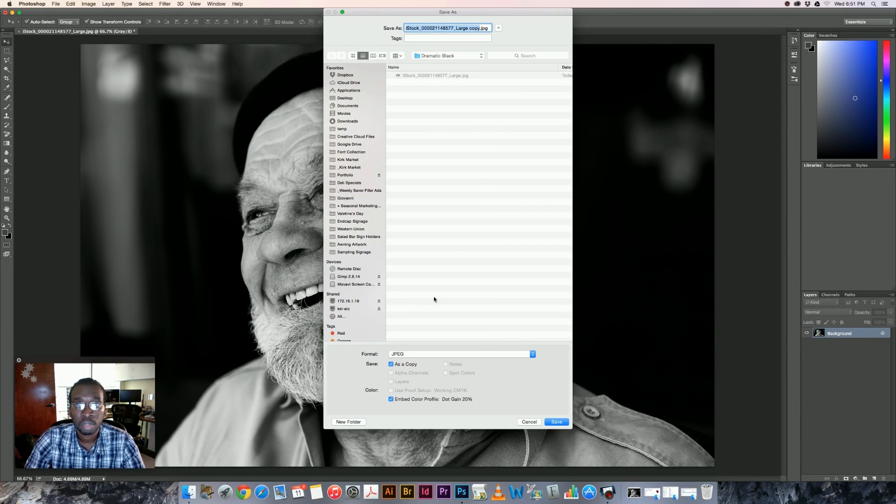
pyautogui.doubleClick(474, 29)
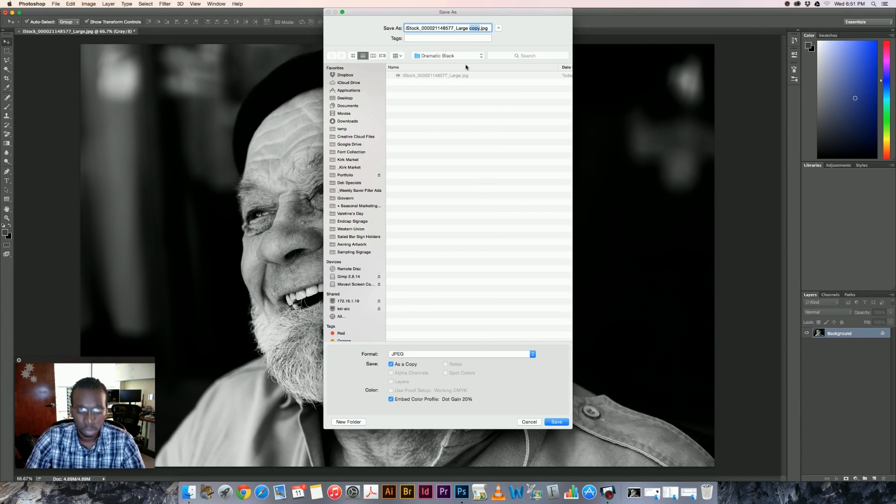
pyautogui.write('grayscale')
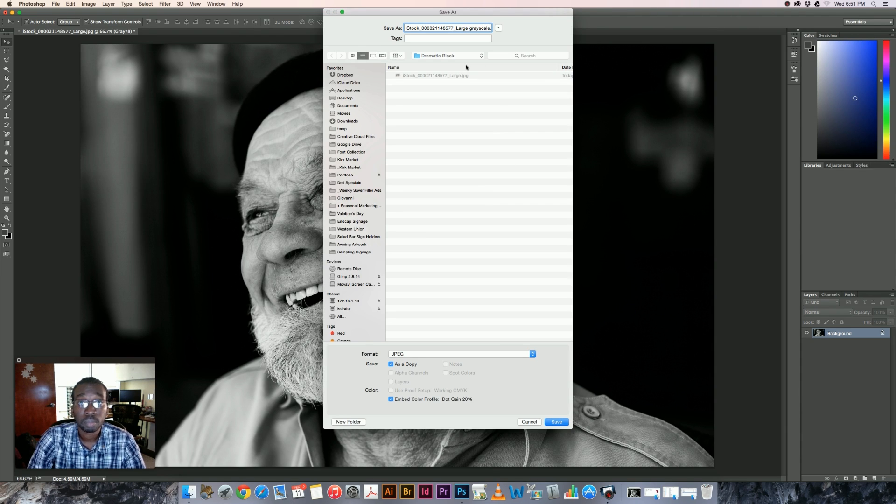
pyautogui.press('Return')
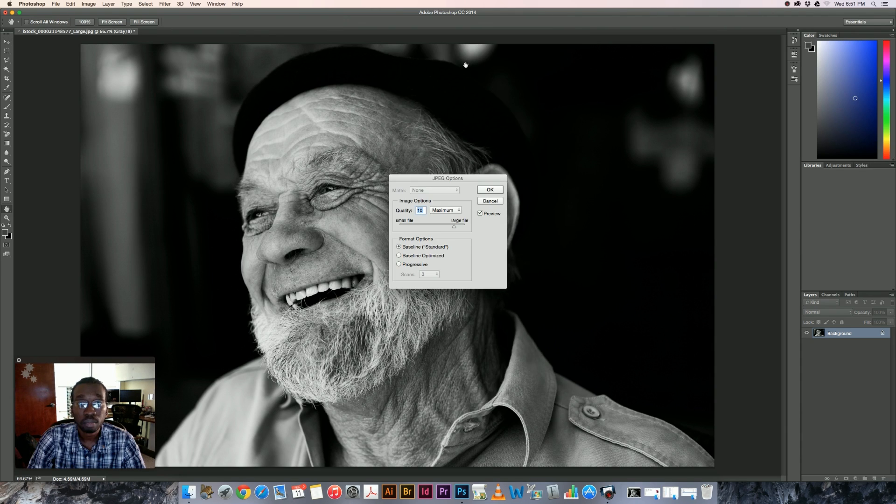
pyautogui.press('Return')
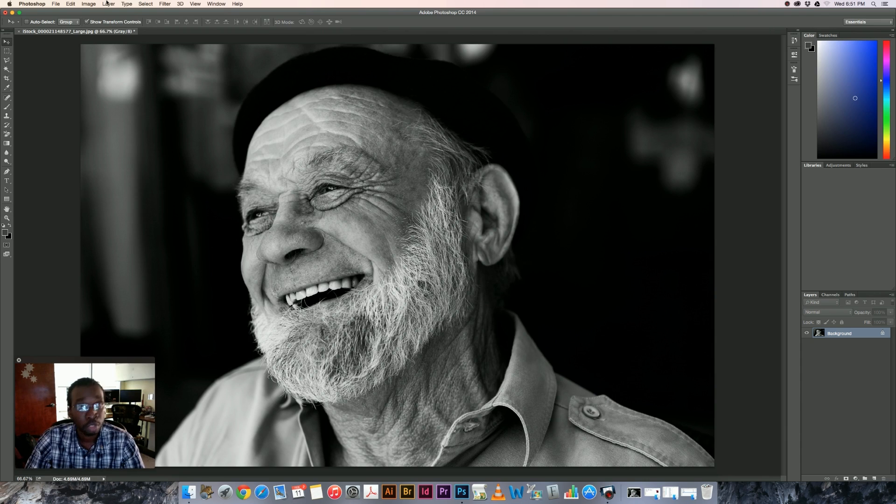
# Step: Undo the grayscale mode conversion and convert the Background layer to a smart object
pyautogui.press('super+z')
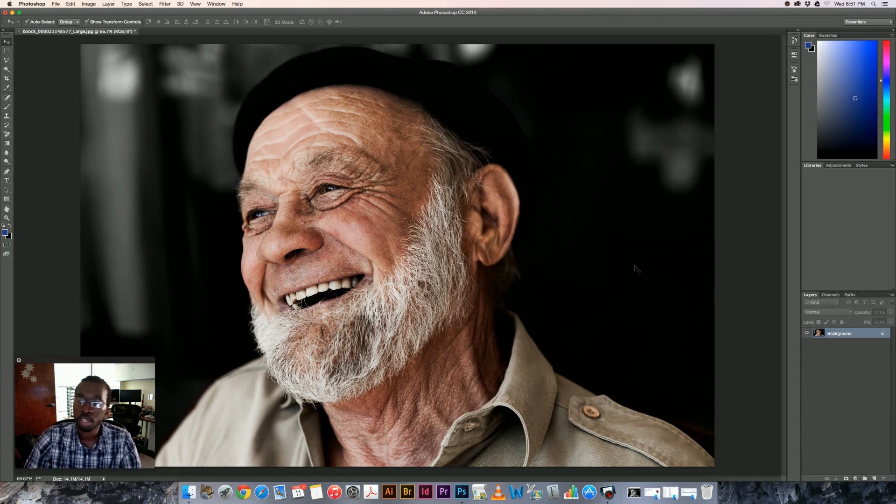
pyautogui.rightClick(817, 334)
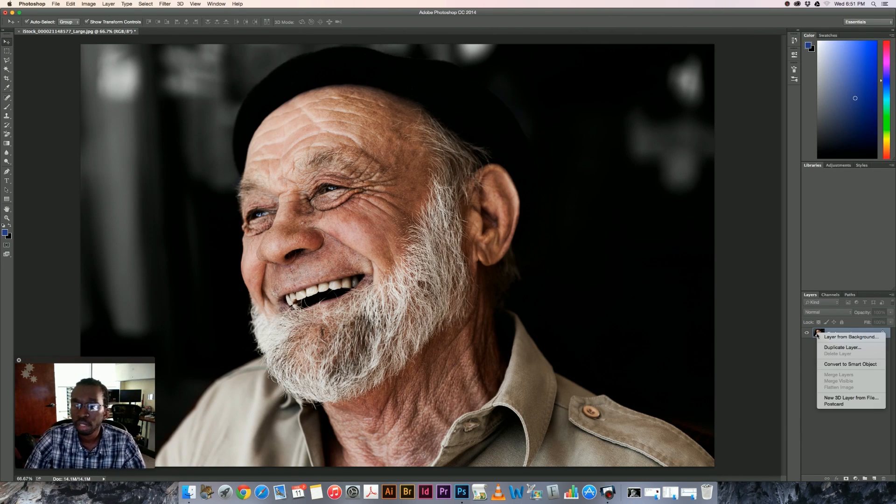
pyautogui.click(849, 364)
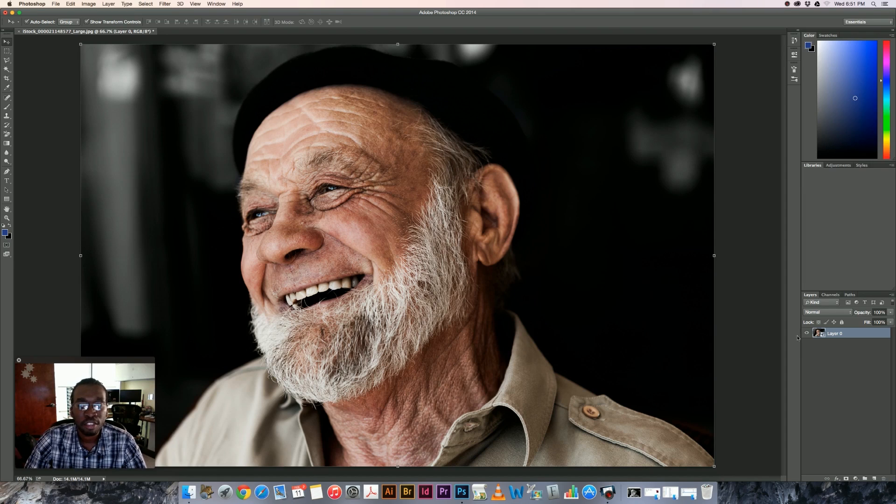
pyautogui.rightClick(830, 336)
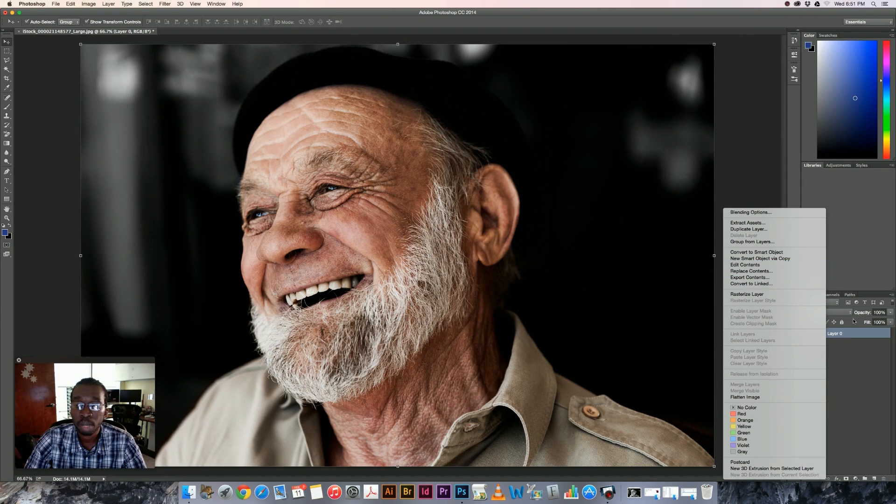
pyautogui.click(828, 337)
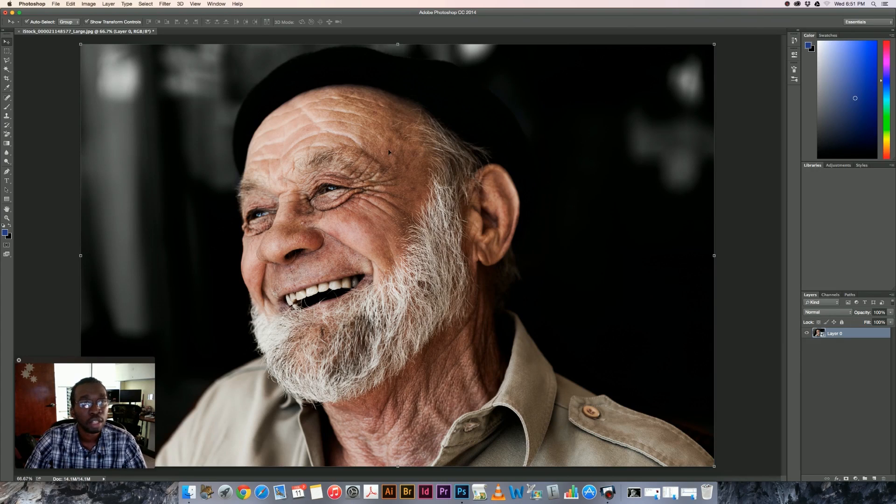
# Step: Start the Camera Raw Filter on the smart object and enable Convert to Grayscale in its HSL / Grayscale settings
pyautogui.click(164, 3)
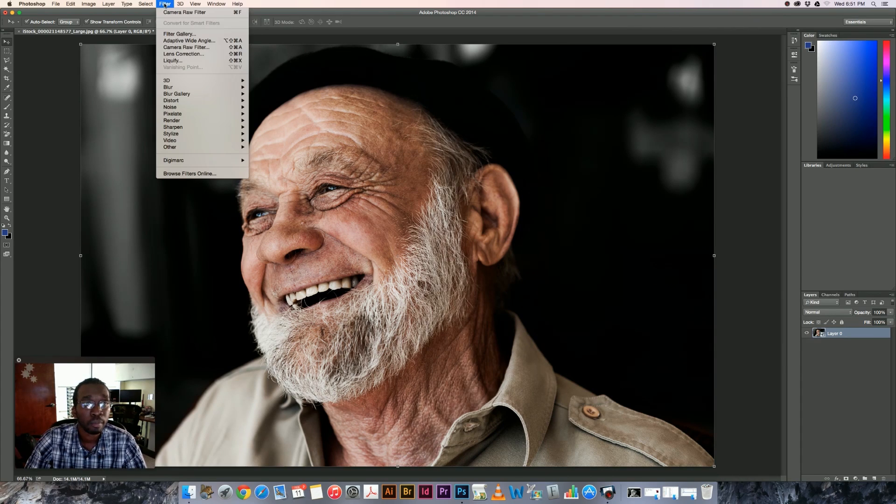
pyautogui.click(177, 48)
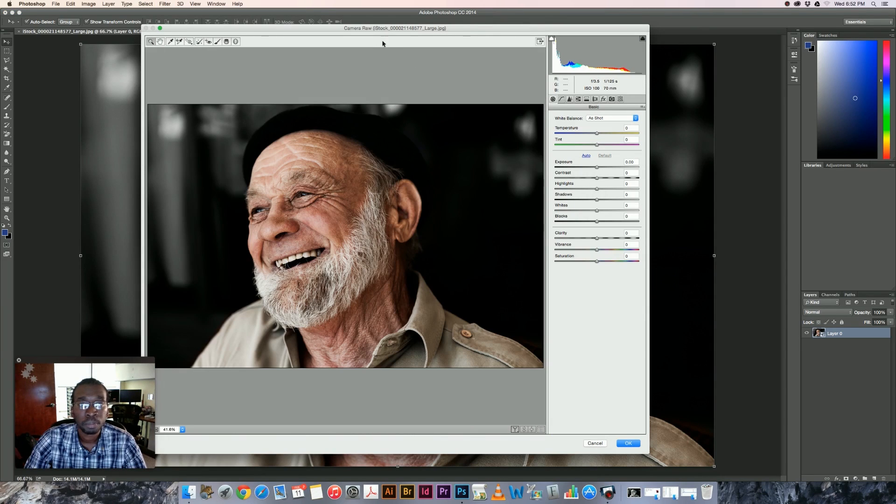
pyautogui.moveTo(362, 30); pyautogui.dragTo(564, 43)
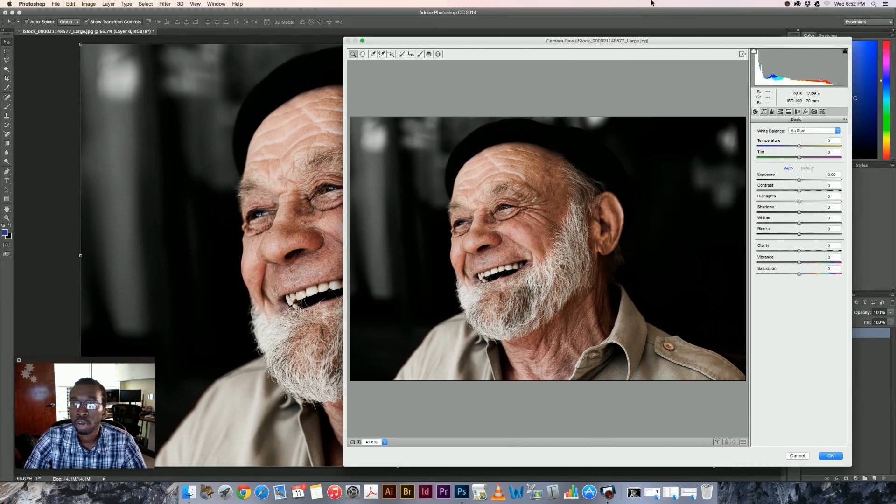
pyautogui.moveTo(662, 45); pyautogui.dragTo(578, 41)
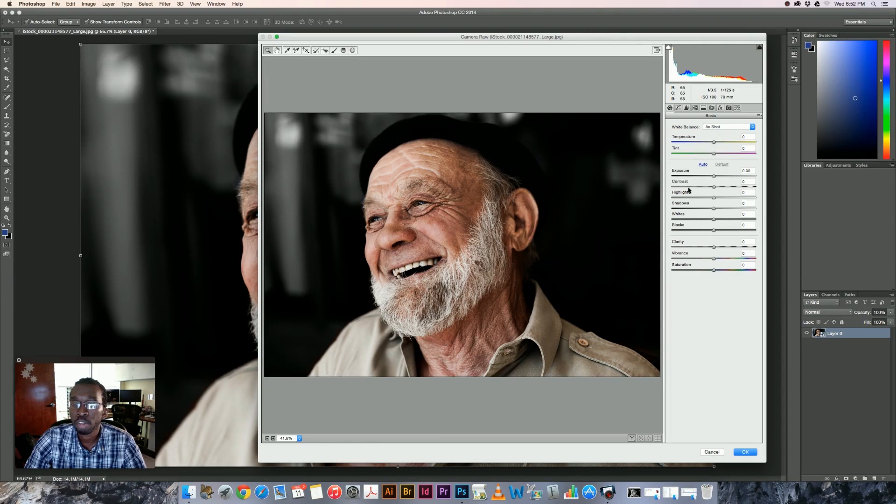
pyautogui.click(697, 107)
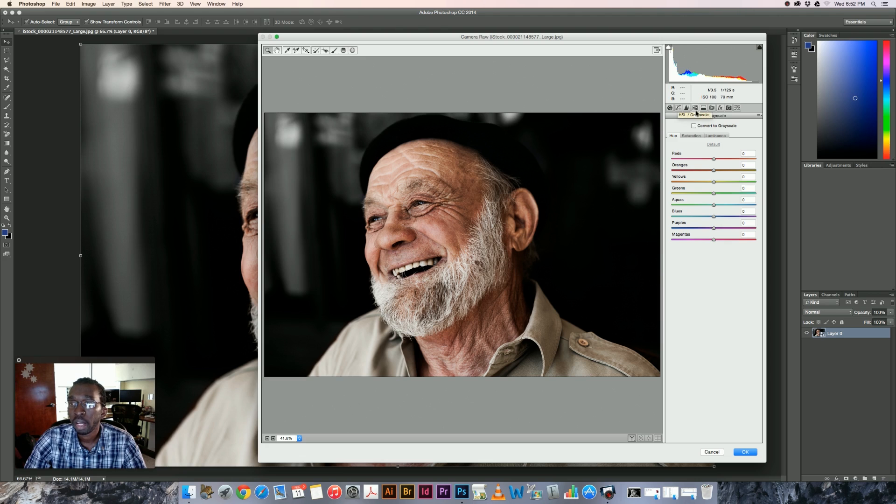
pyautogui.click(694, 126)
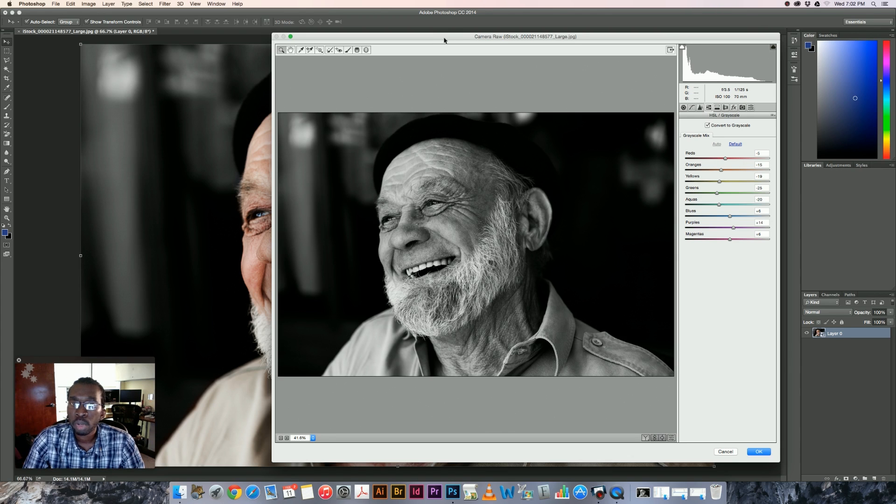
# Step: Set the Grayscale Mix to Reds -64, Oranges -42 and Yellows +46, keeping the original photo's face visible beside the dialog
pyautogui.moveTo(449, 38); pyautogui.dragTo(554, 37)
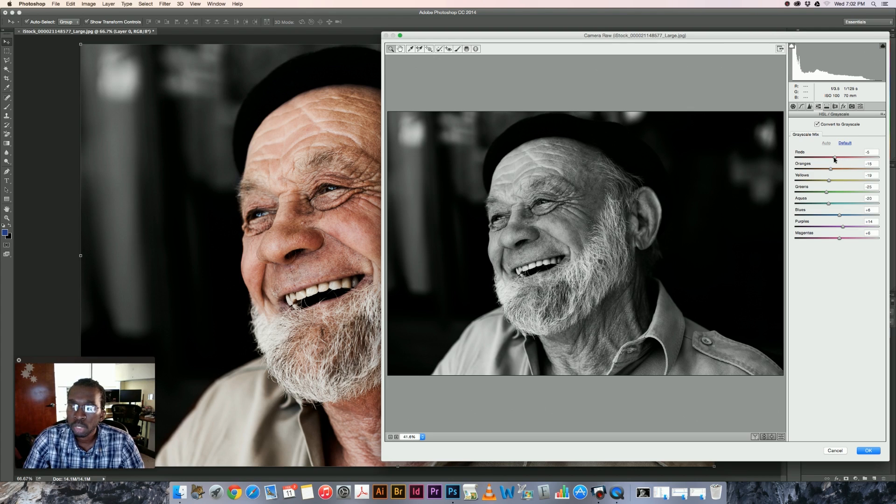
pyautogui.moveTo(835, 159); pyautogui.dragTo(811, 159)
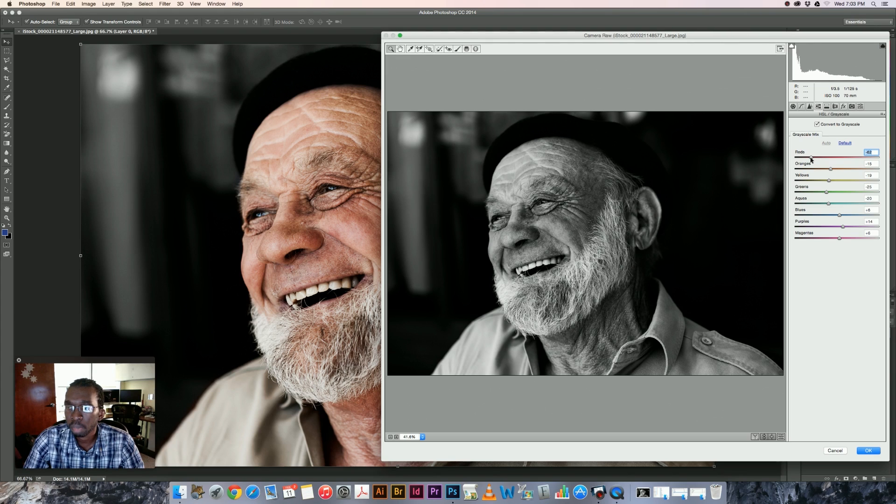
pyautogui.moveTo(830, 170); pyautogui.dragTo(821, 172)
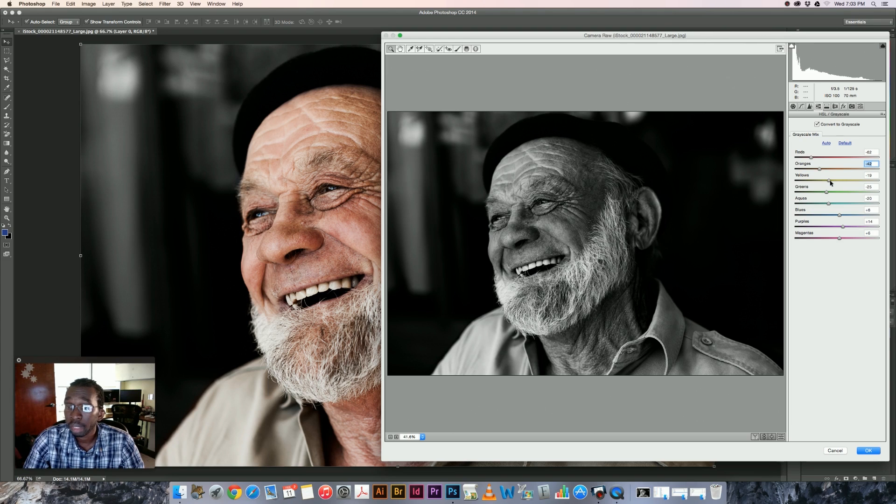
pyautogui.moveTo(830, 183); pyautogui.dragTo(856, 182)
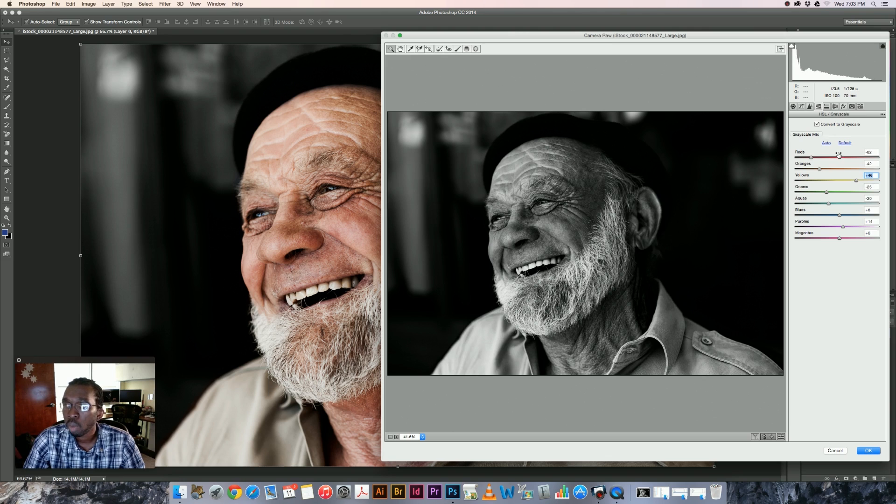
pyautogui.moveTo(812, 158); pyautogui.dragTo(810, 158)
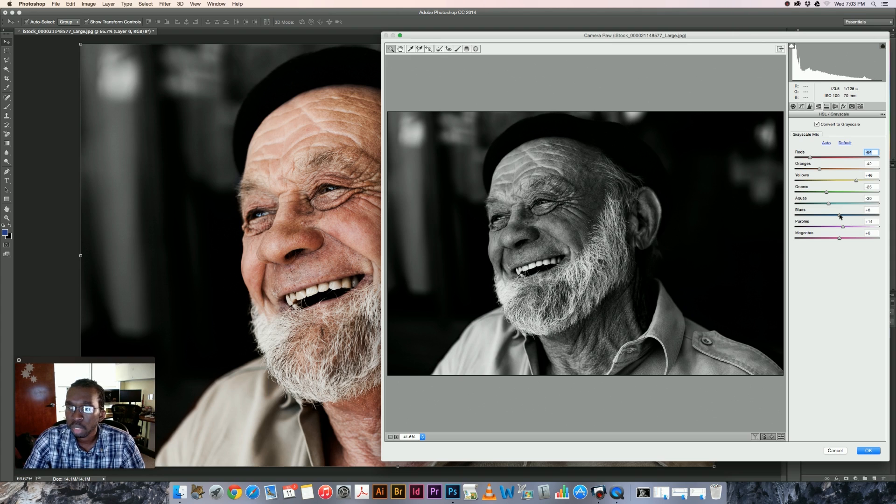
# Step: Raise Blues in the Grayscale Mix to +100
pyautogui.moveTo(840, 217); pyautogui.dragTo(845, 216)
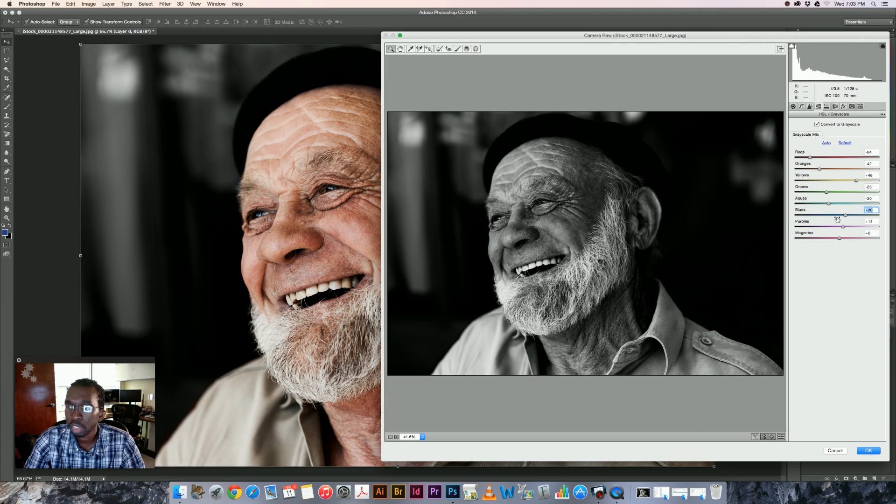
pyautogui.moveTo(845, 217); pyautogui.dragTo(880, 215)
pyautogui.moveTo(804, 220); pyautogui.dragTo(880, 217)
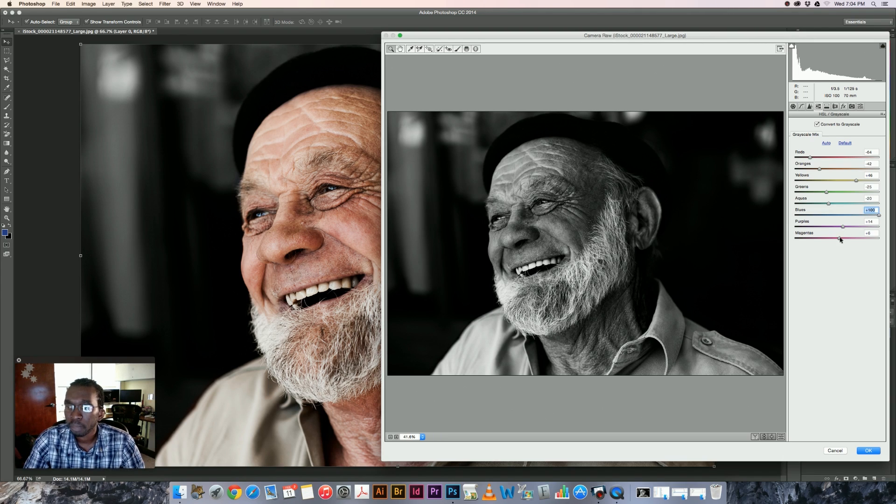
pyautogui.click(810, 158)
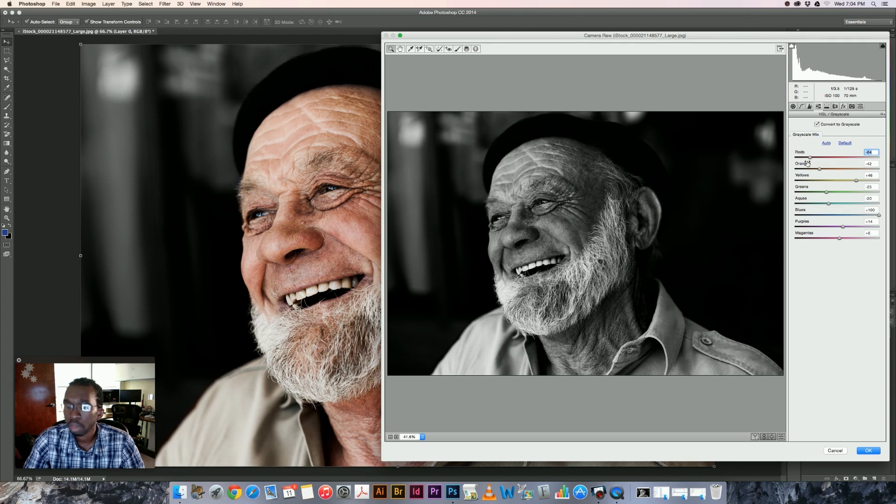
# Step: Set Exposure to +0.60 in Camera Raw's Basic adjustments
pyautogui.click(793, 107)
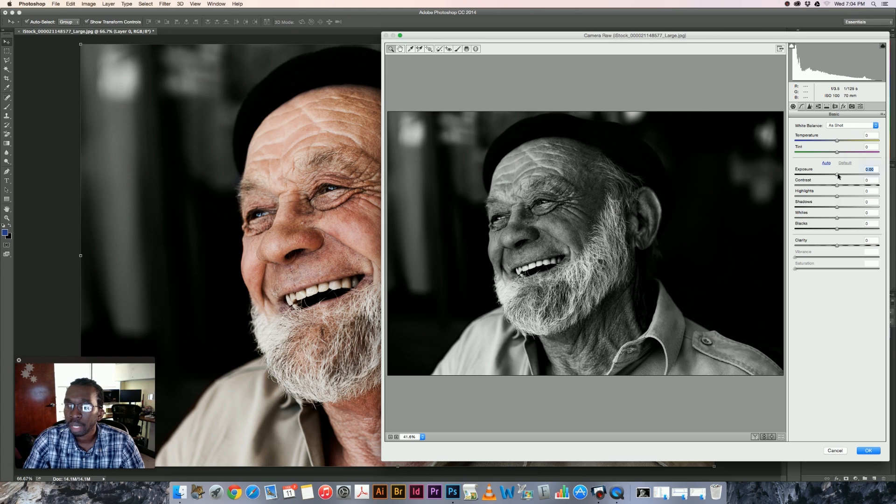
pyautogui.moveTo(839, 175); pyautogui.dragTo(843, 178)
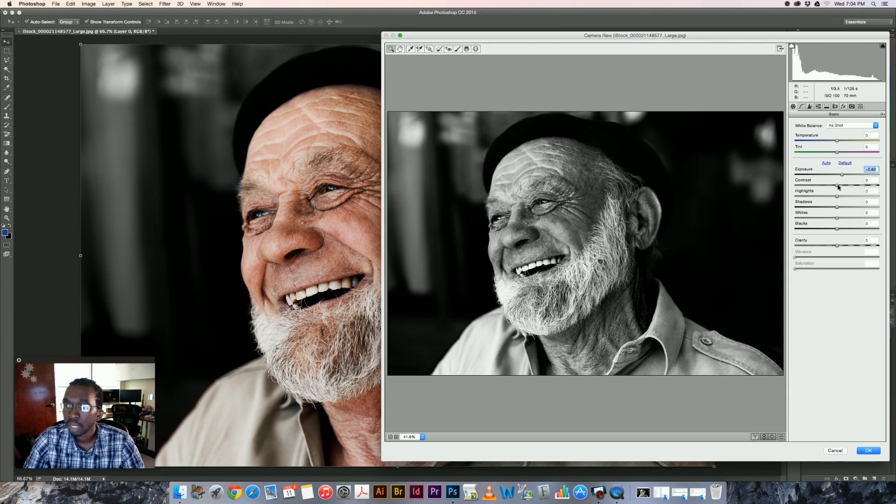
# Step: Set Contrast to +18, Highlights +6, Shadows -11, Whites +4 and Blacks -21 in the Basic adjustments, and raise Clarity slightly
pyautogui.moveTo(837, 185); pyautogui.dragTo(845, 185)
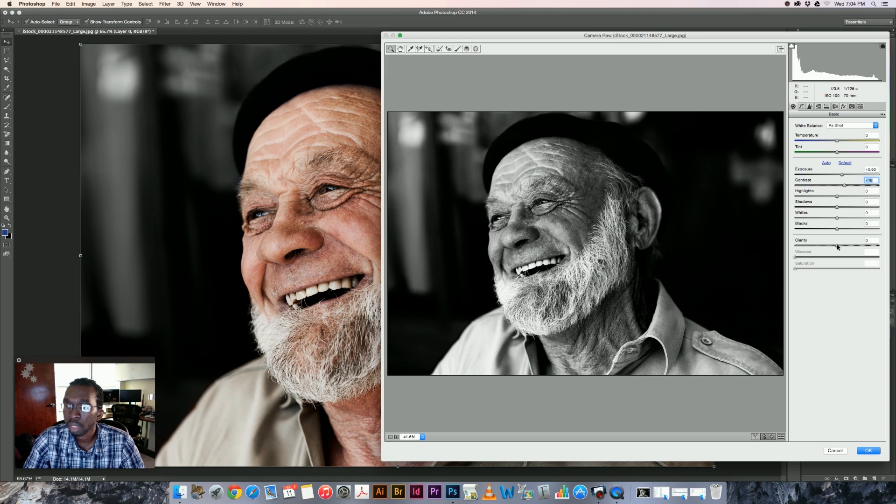
pyautogui.moveTo(837, 246); pyautogui.dragTo(841, 247)
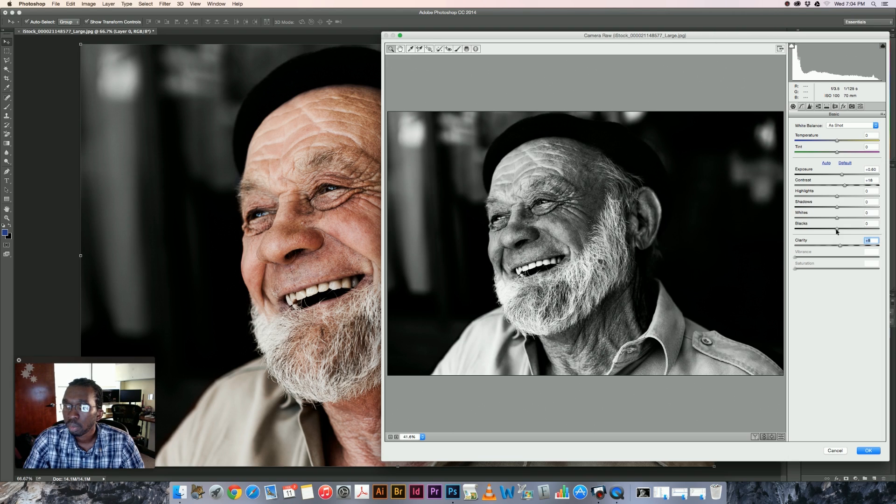
pyautogui.moveTo(837, 228); pyautogui.dragTo(840, 197)
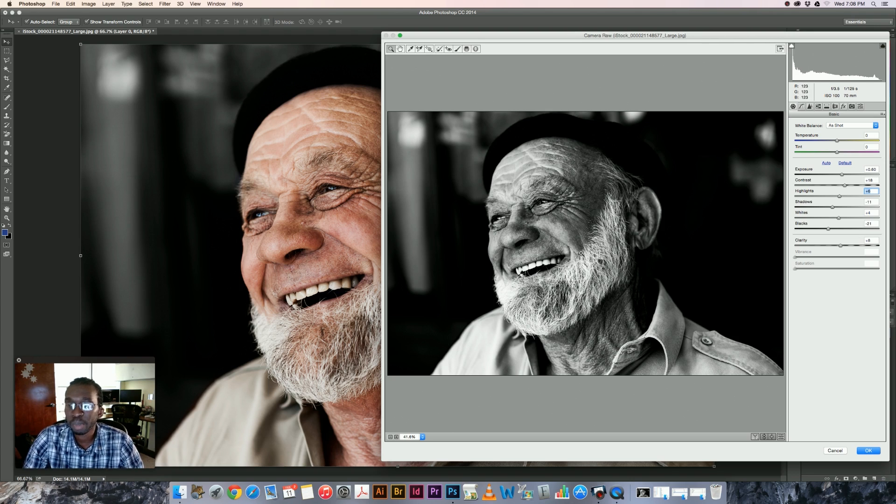
# Step: Sharpen the portrait in Camera Raw's Detail settings with Amount 52, Radius 2.0 and Detail 22
pyautogui.click(818, 107)
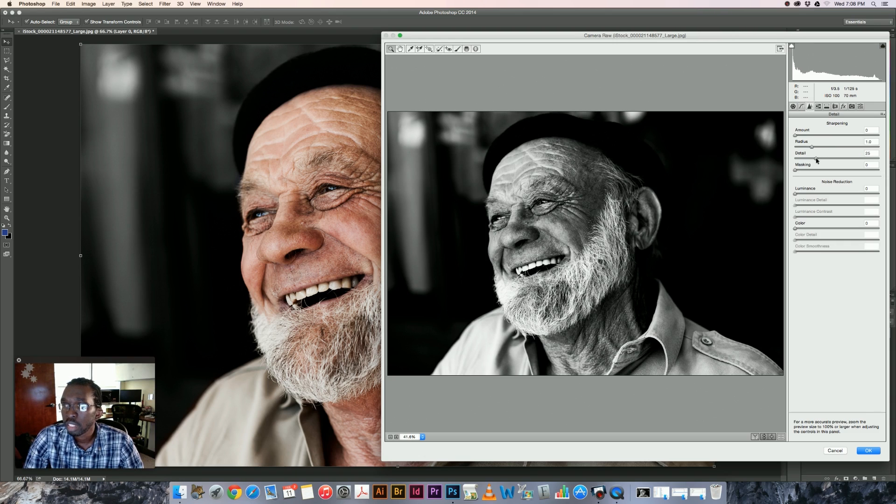
pyautogui.moveTo(817, 161); pyautogui.dragTo(797, 147)
pyautogui.click(795, 136)
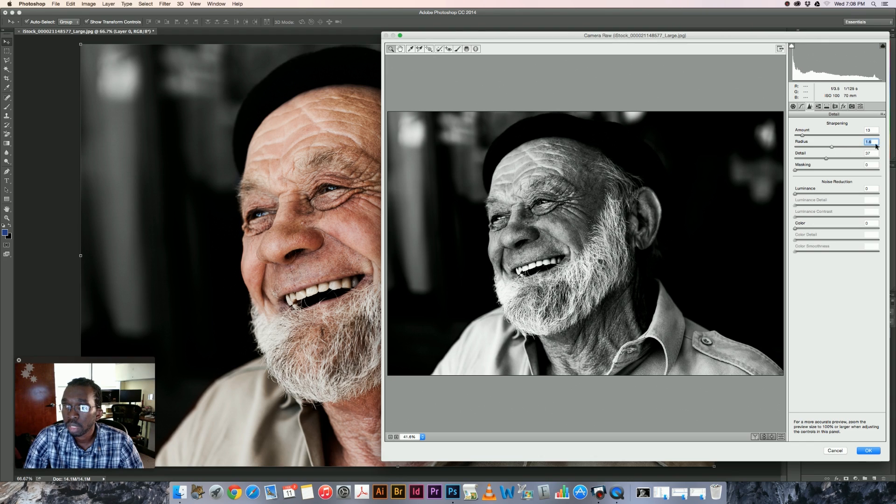
pyautogui.moveTo(826, 158); pyautogui.dragTo(894, 133)
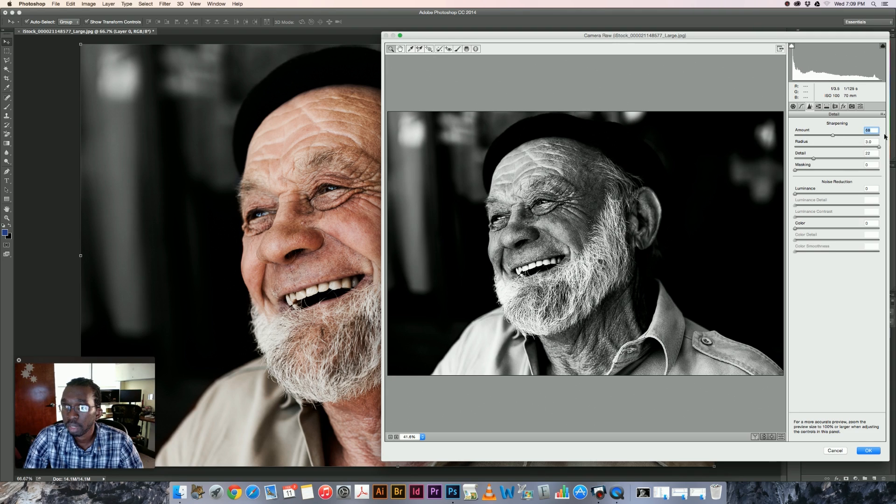
pyautogui.moveTo(886, 135); pyautogui.dragTo(826, 138)
pyautogui.moveTo(879, 147); pyautogui.dragTo(846, 149)
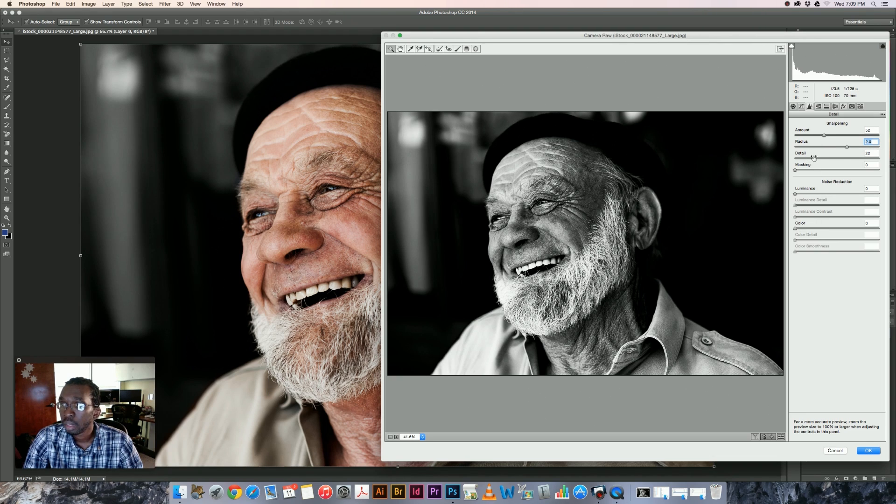
# Step: Add a Highlight Priority post-crop vignette with Amount -70, Midpoint 53, Roundness -33 and Feather 37
pyautogui.click(828, 107)
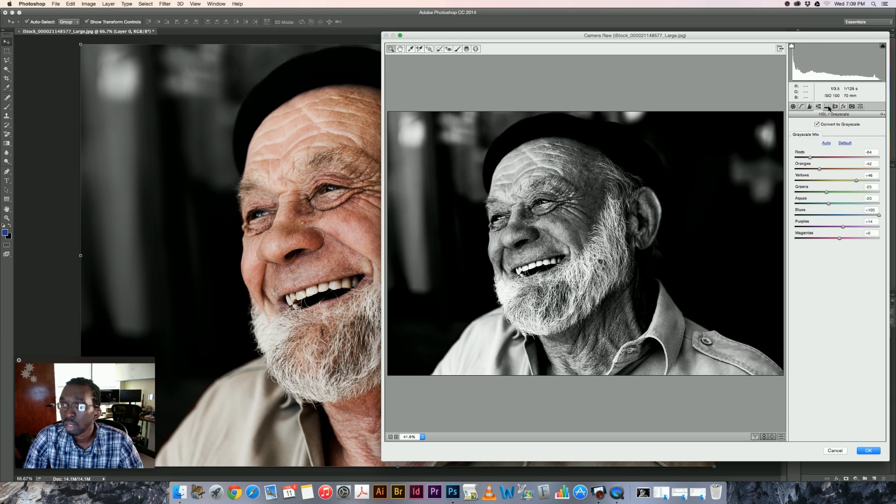
pyautogui.click(828, 107)
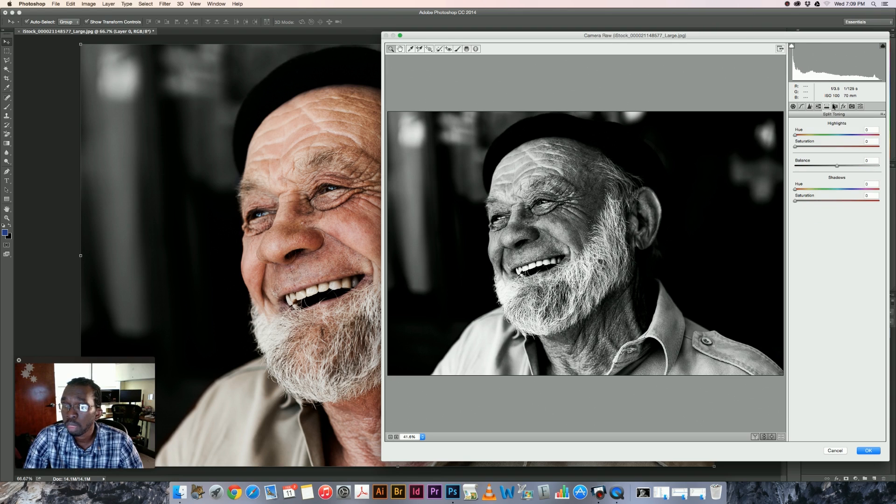
pyautogui.click(844, 107)
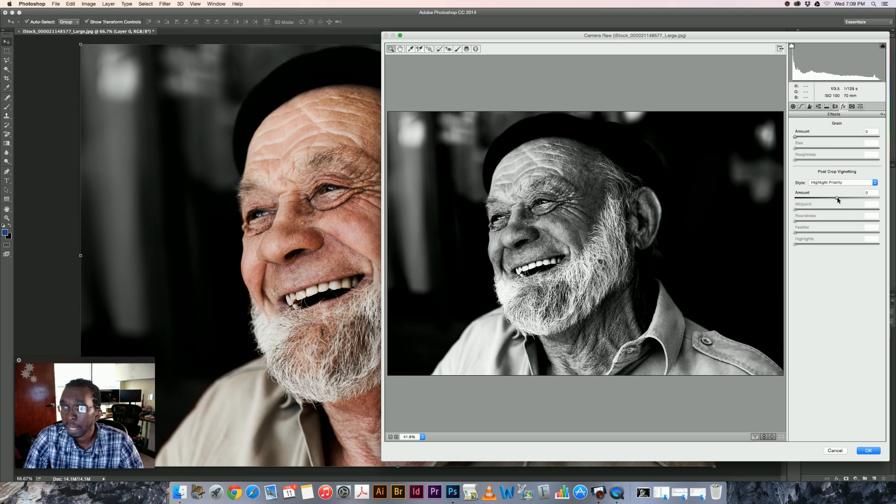
pyautogui.moveTo(837, 199); pyautogui.dragTo(812, 202)
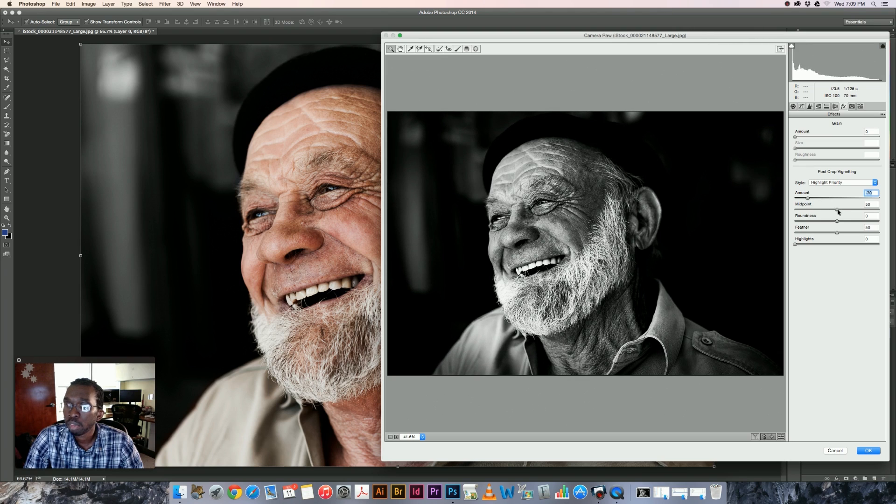
pyautogui.moveTo(838, 212); pyautogui.dragTo(823, 222)
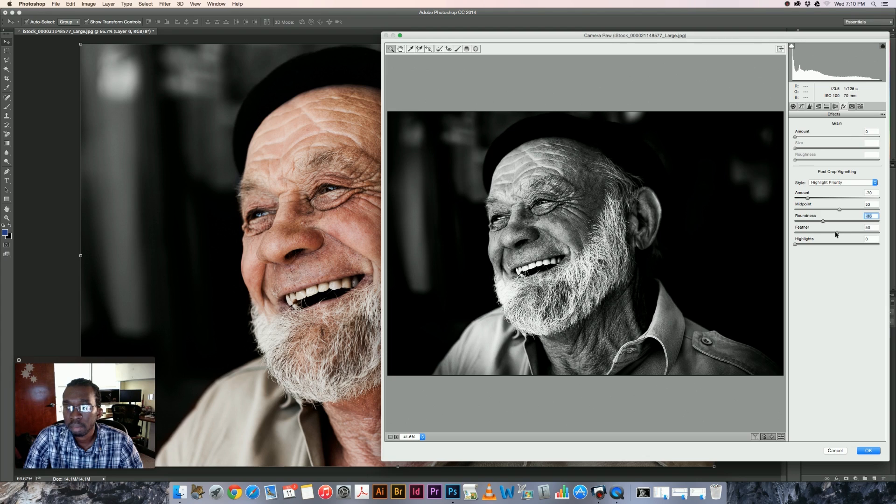
pyautogui.click(835, 232)
pyautogui.moveTo(836, 234); pyautogui.dragTo(825, 236)
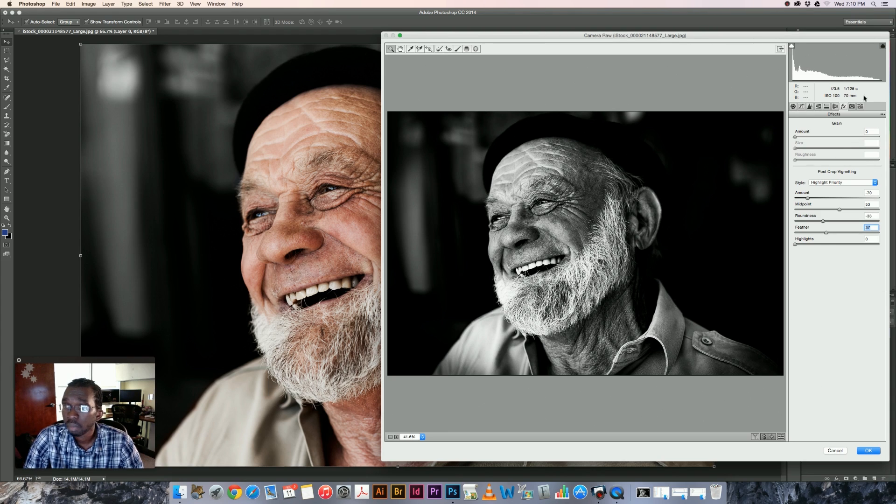
# Step: Raise Clarity to +13 in the Basic adjustments and apply the Camera Raw Filter to the smart object
pyautogui.click(793, 107)
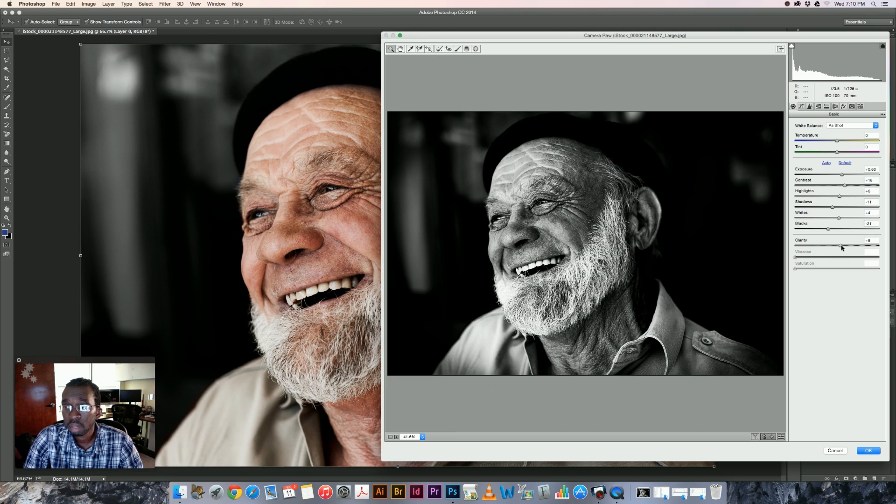
pyautogui.moveTo(841, 245); pyautogui.dragTo(843, 245)
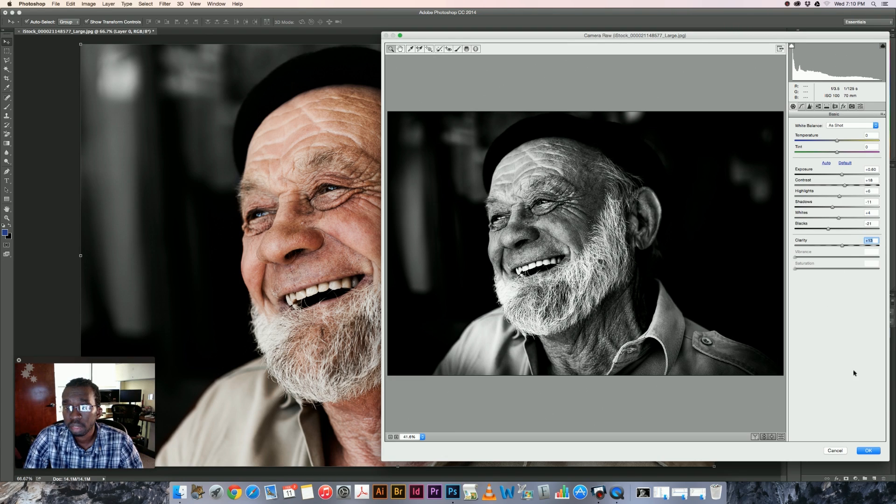
pyautogui.click(868, 451)
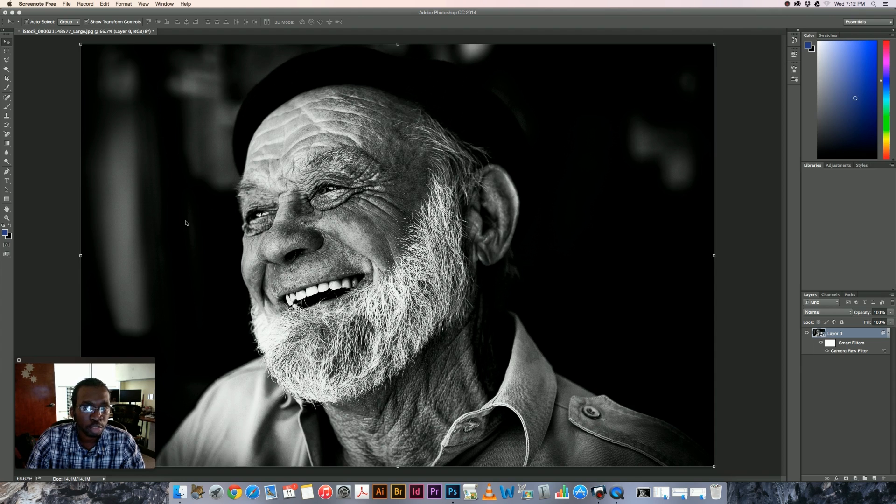
# Step: Reopen Layer 0's Camera Raw smart filter and add grain with Amount 25, Size 25 and Roughness 60
pyautogui.doubleClick(845, 351)
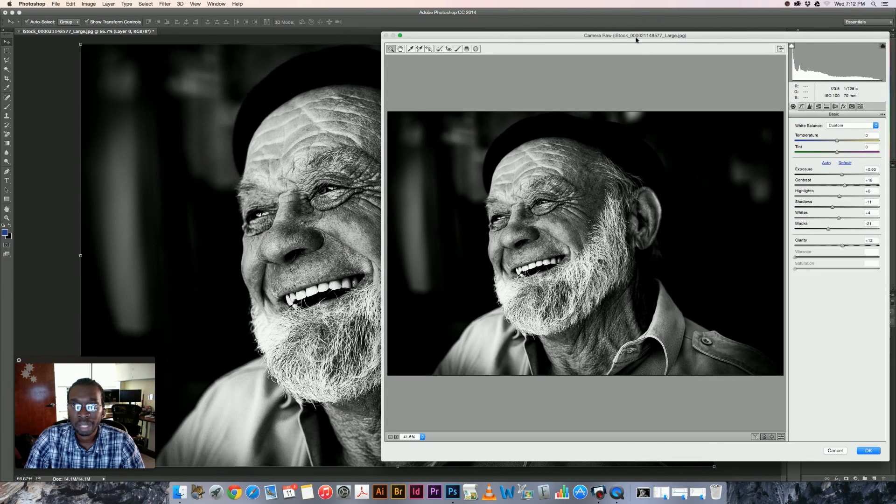
pyautogui.moveTo(631, 36); pyautogui.dragTo(409, 43)
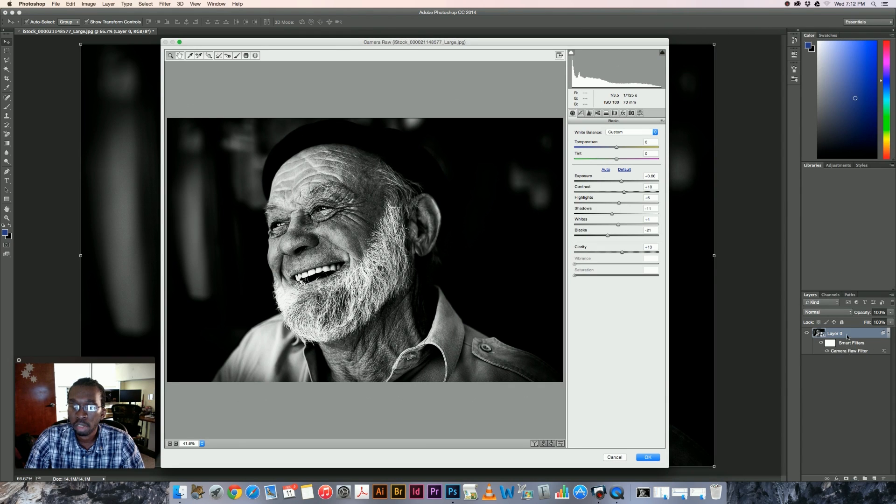
pyautogui.click(623, 113)
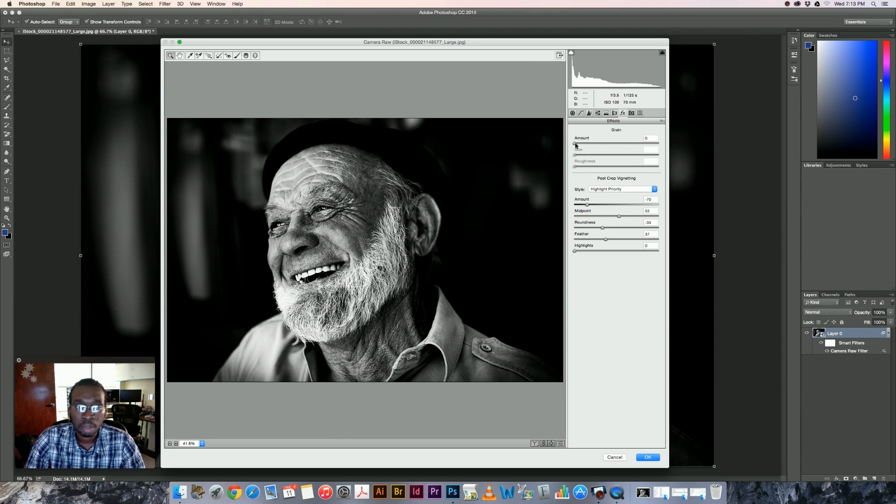
pyautogui.moveTo(576, 145); pyautogui.dragTo(626, 169)
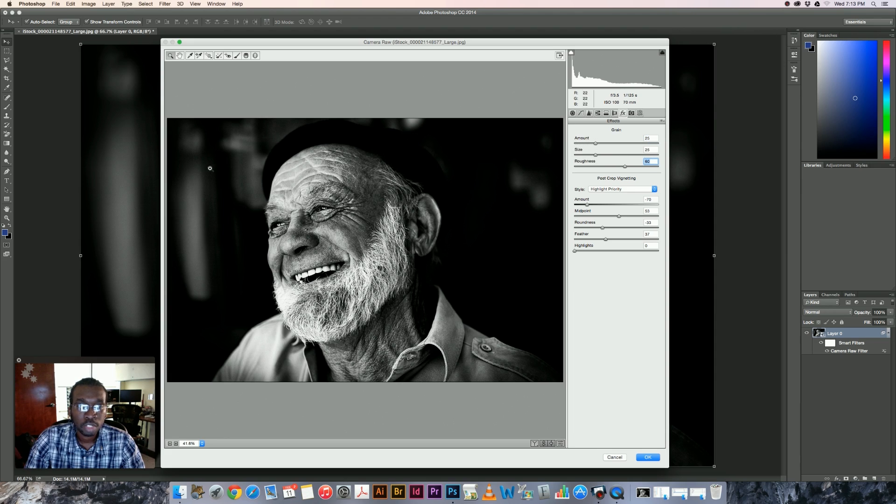
# Step: Refine the grain to Amount 18, Size 28 and Roughness 53 while viewing the face at 66.7%, and apply the filter
pyautogui.click(201, 194)
pyautogui.click(200, 190)
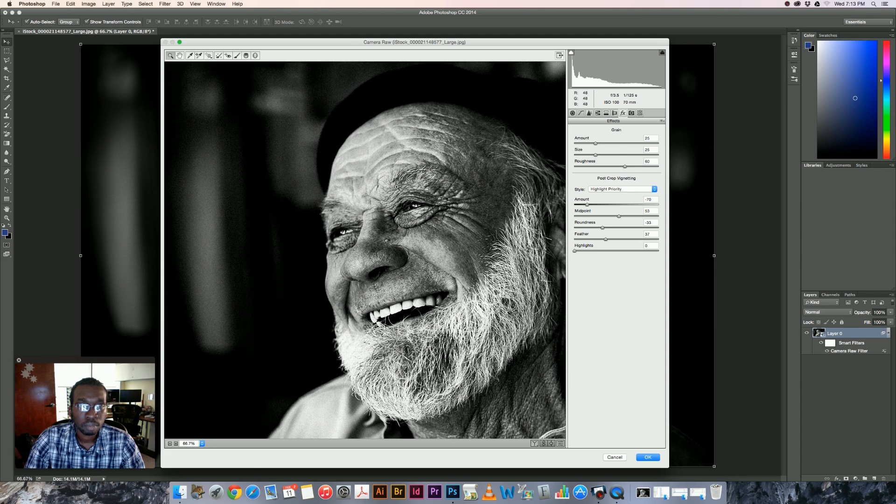
pyautogui.moveTo(595, 143); pyautogui.dragTo(619, 168)
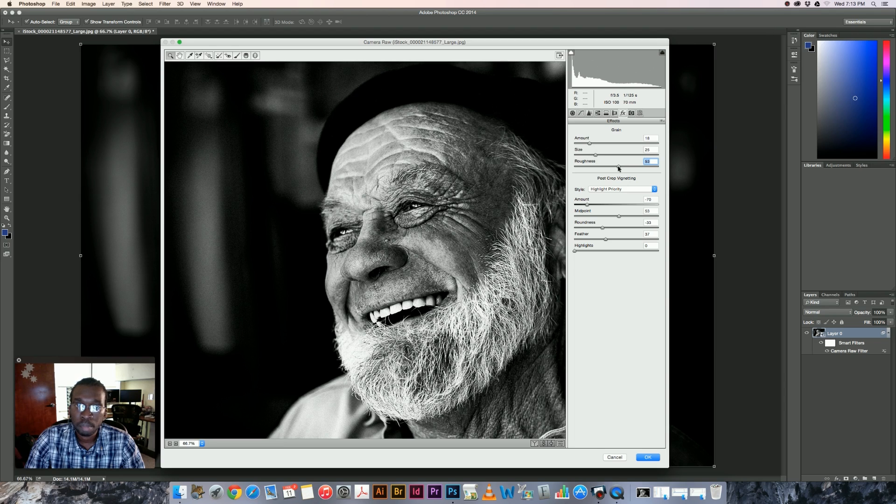
pyautogui.click(590, 145)
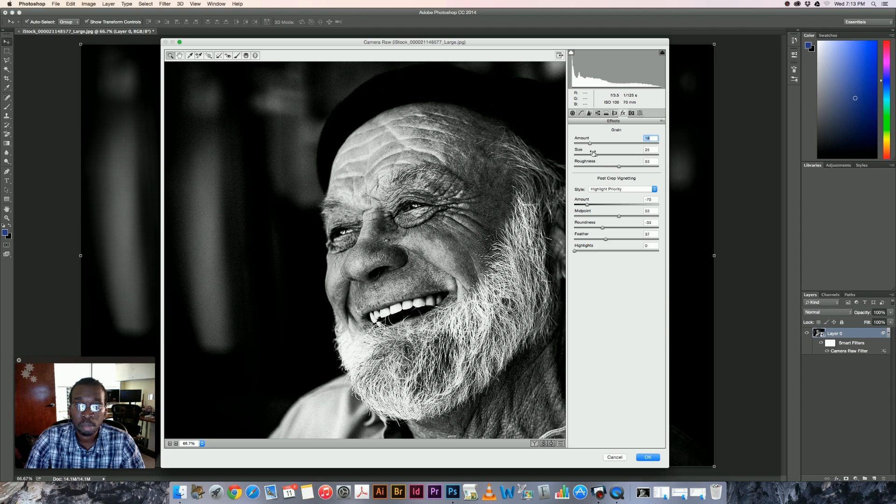
pyautogui.moveTo(595, 155)
pyautogui.mouseDown()
pyautogui.moveTo(581, 158)
pyautogui.moveTo(598, 158)
pyautogui.mouseUp()
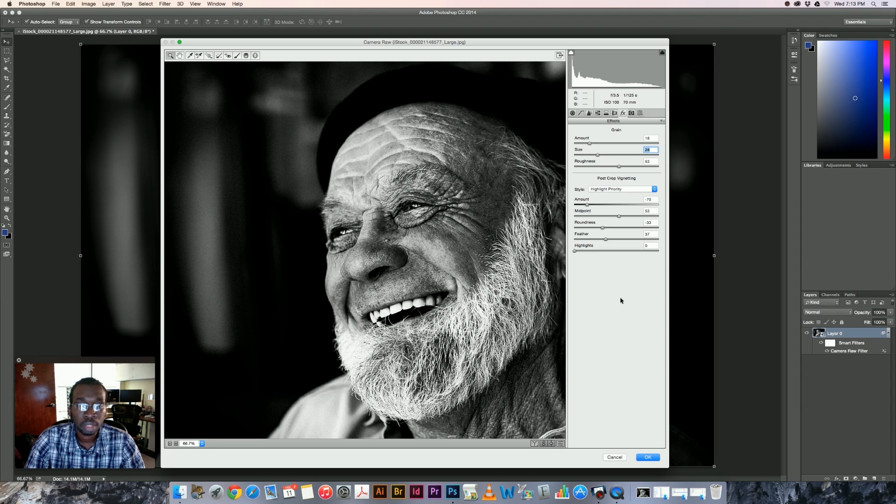
pyautogui.click(650, 458)
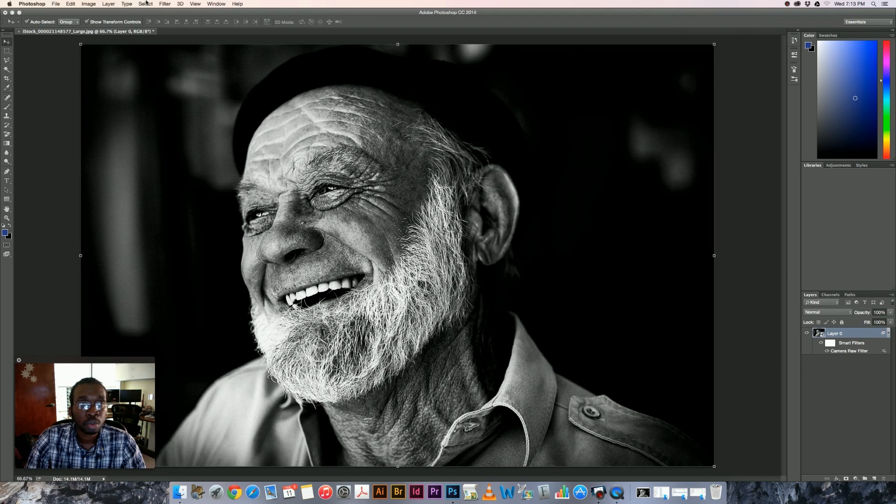
pyautogui.click(56, 3)
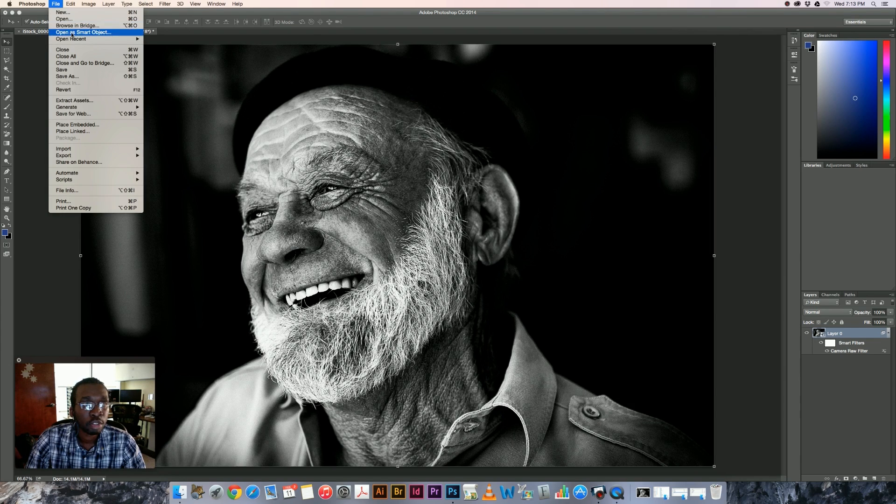
pyautogui.moveTo(76, 39)
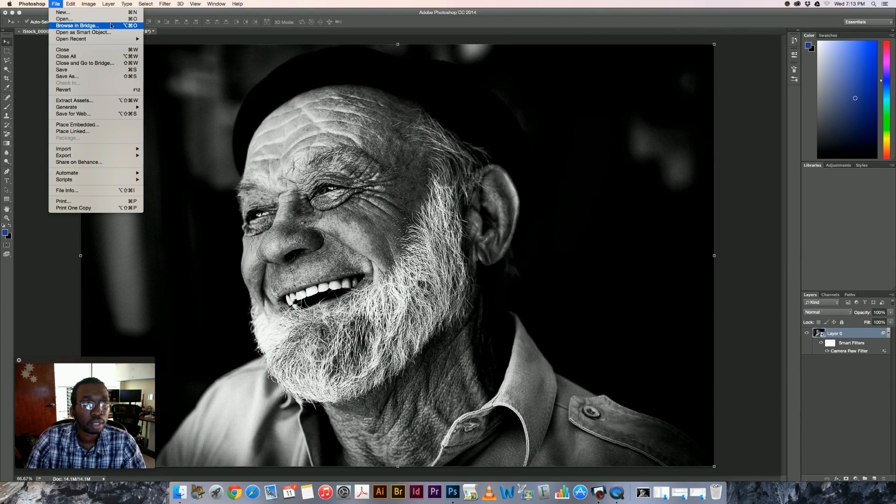
pyautogui.click(175, 55)
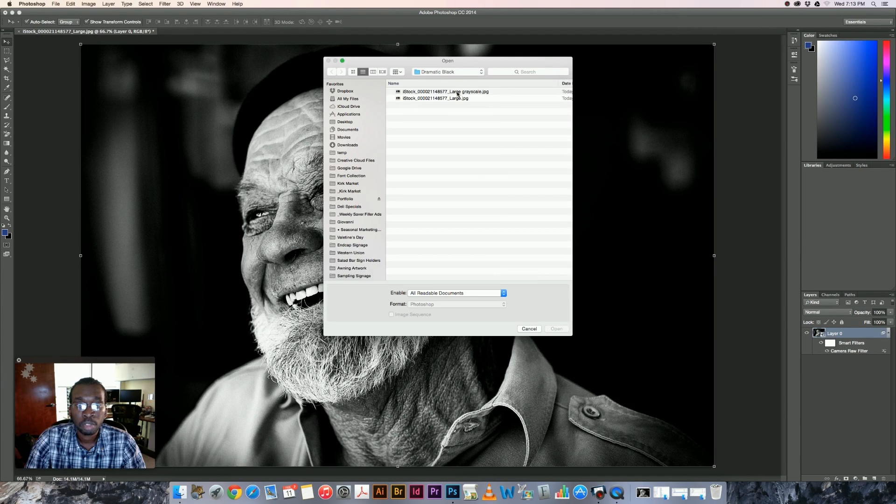
pyautogui.doubleClick(457, 92)
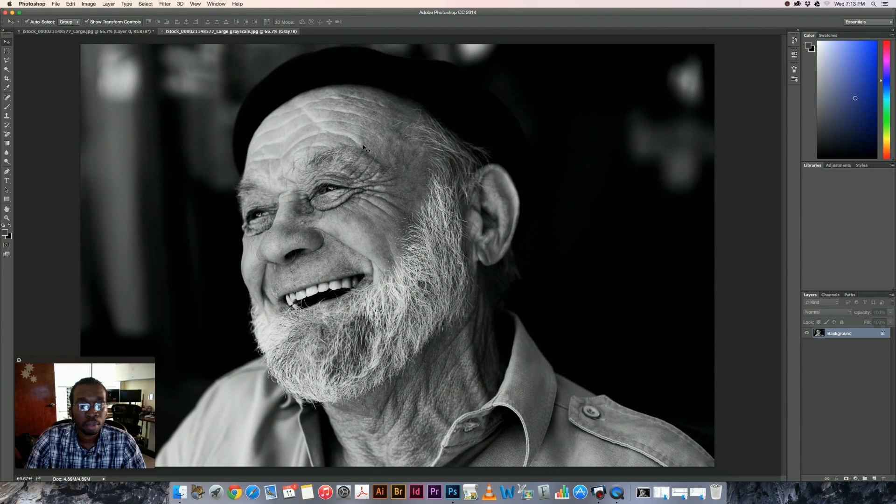
# Step: Arrange the grayscale and dramatic versions as 2-up Vertical and fit each image to its window for comparison
pyautogui.click(222, 4)
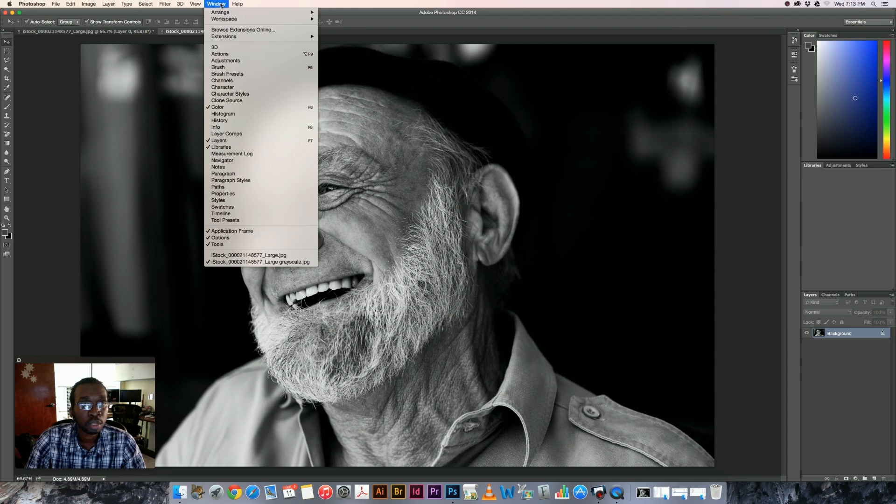
pyautogui.moveTo(221, 14)
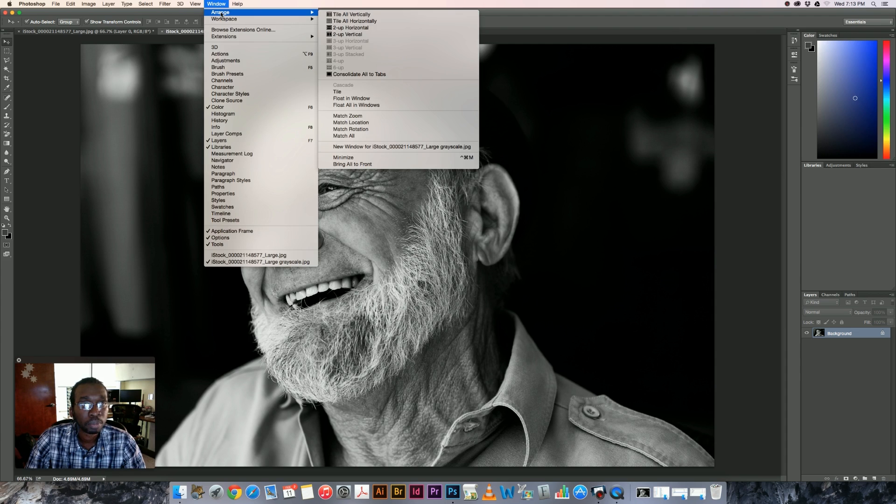
pyautogui.click(364, 37)
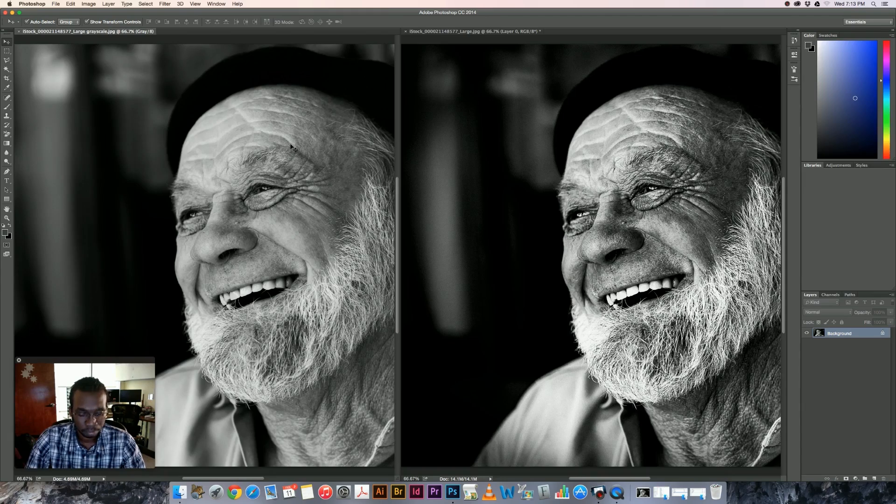
pyautogui.press('super+0')
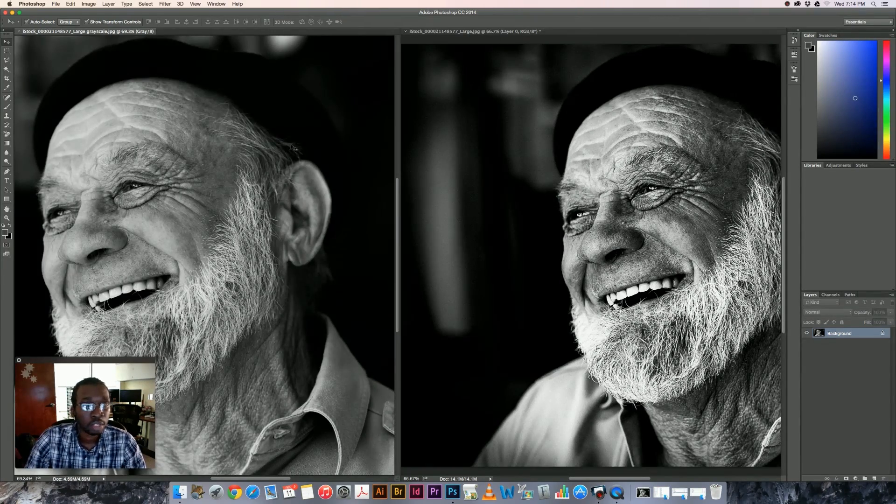
pyautogui.moveTo(133, 359); pyautogui.dragTo(452, 356)
pyautogui.click(531, 406)
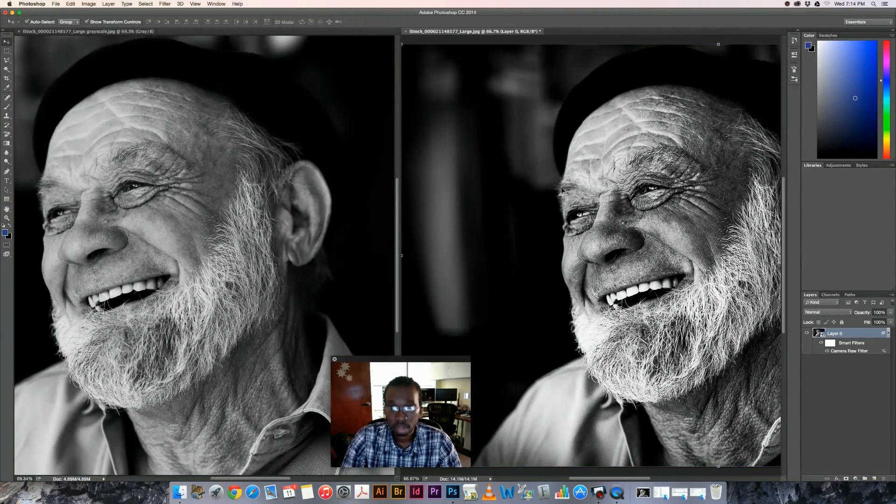
pyautogui.press('super+0')
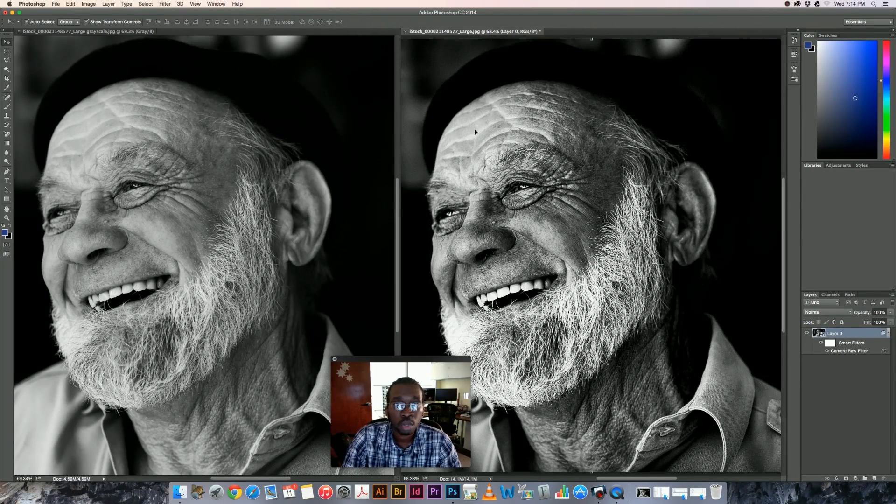
pyautogui.click(56, 4)
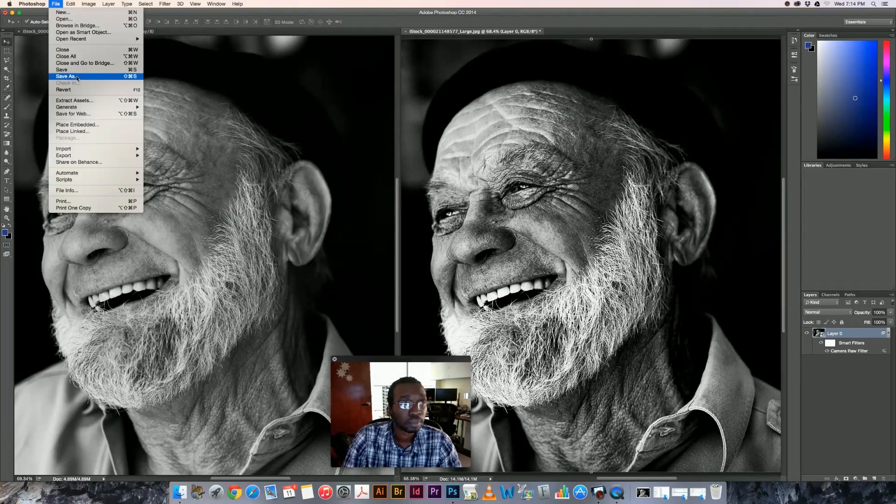
pyautogui.click(65, 76)
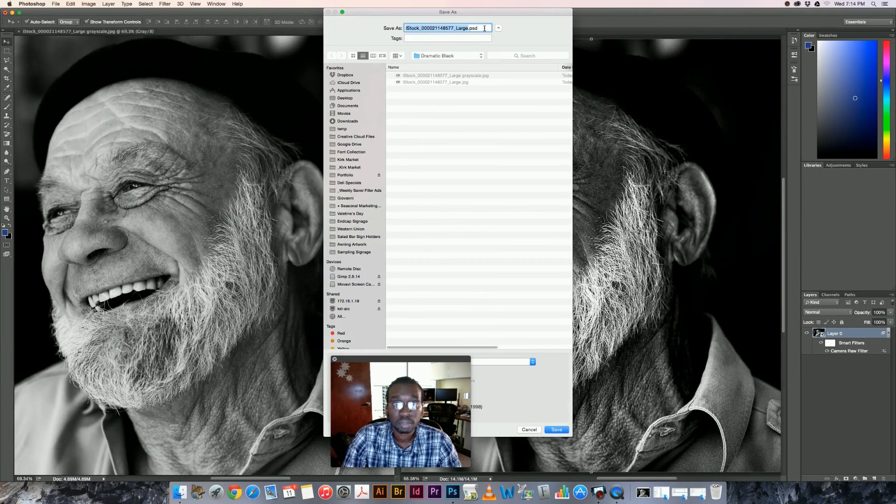
pyautogui.moveTo(423, 361); pyautogui.dragTo(163, 361)
pyautogui.click(422, 362)
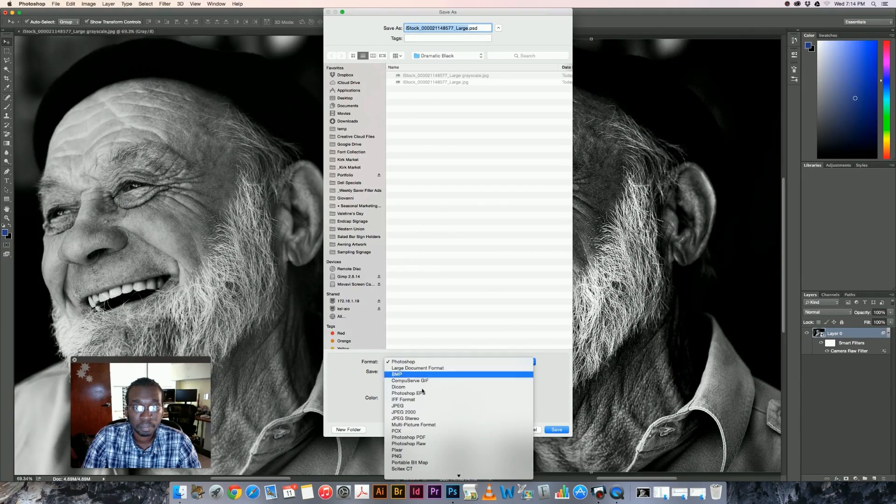
pyautogui.click(420, 406)
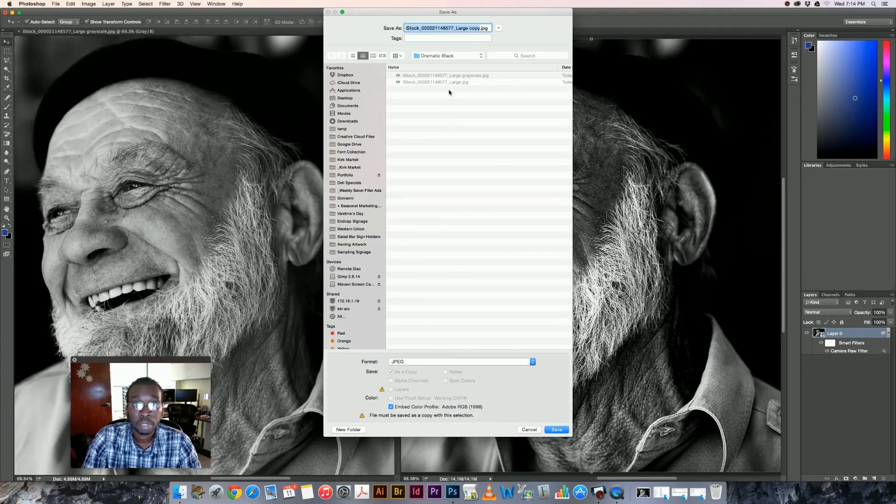
pyautogui.doubleClick(475, 29)
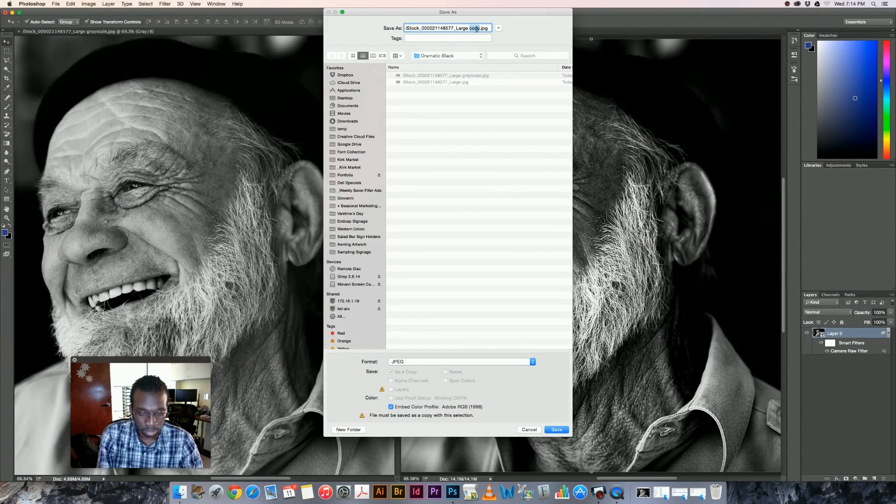
pyautogui.write('Dramatic')
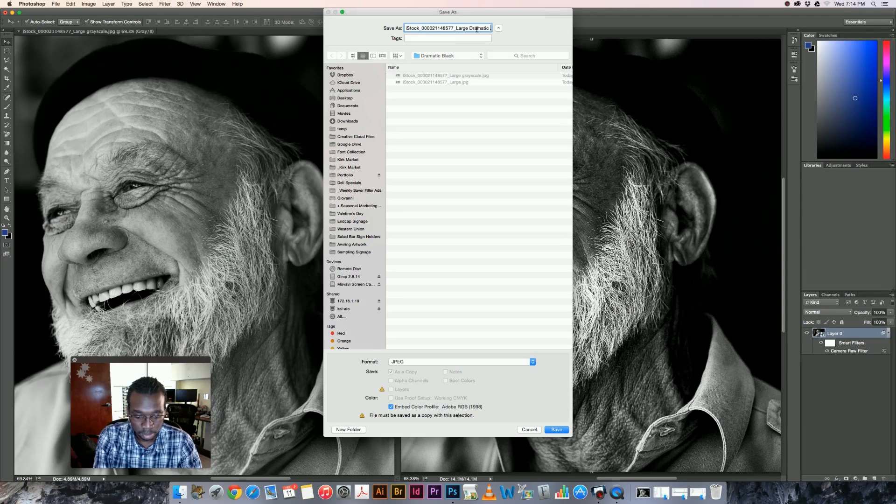
pyautogui.write(' Blac')
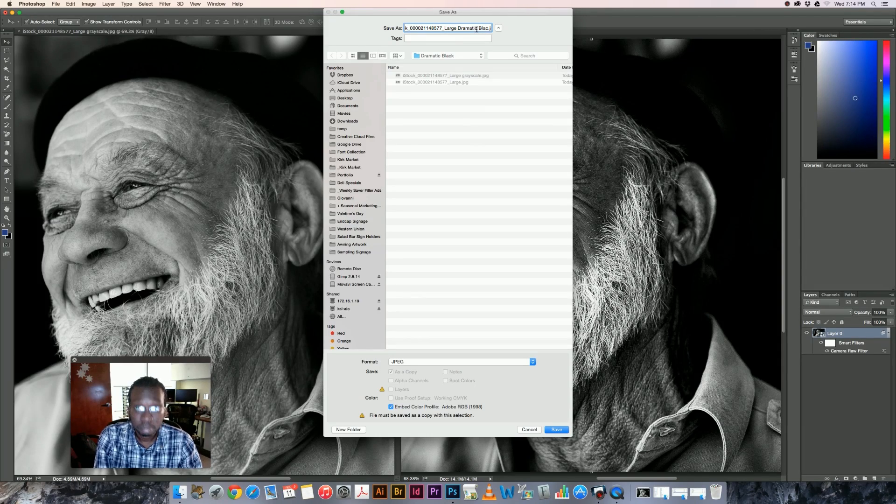
pyautogui.write('k')
pyautogui.press('Return')
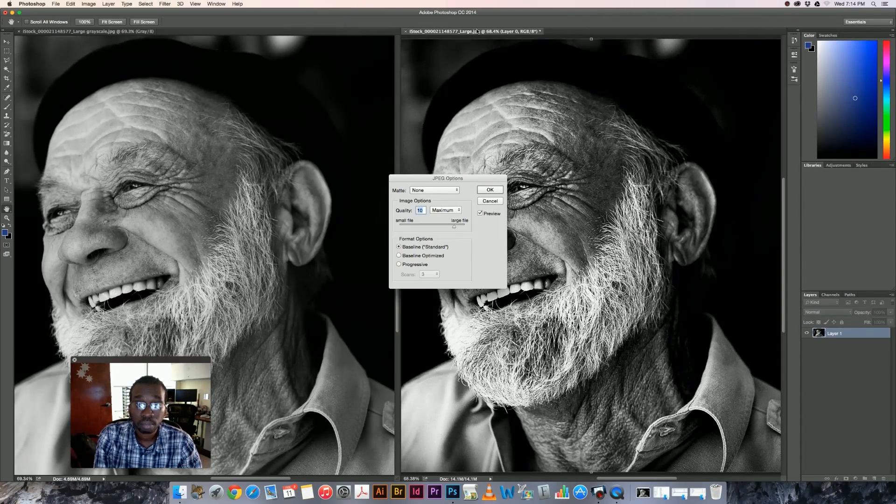